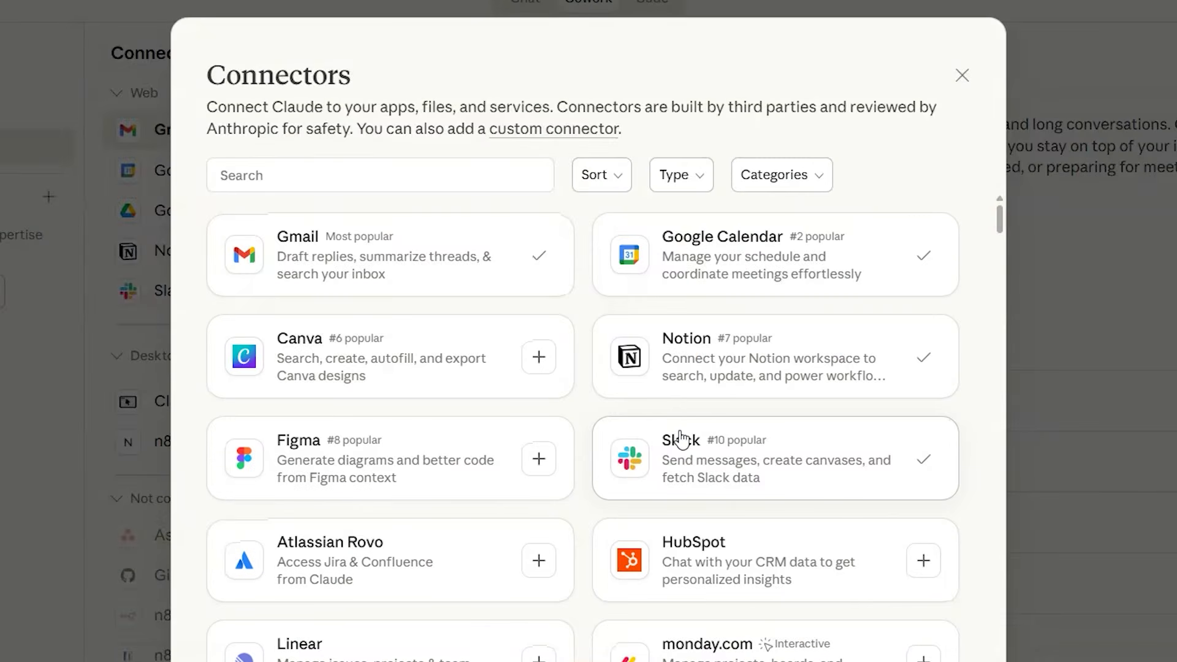
Browse the apps and services offered in the connector directory.
scroll(682, 439, "down", 3)
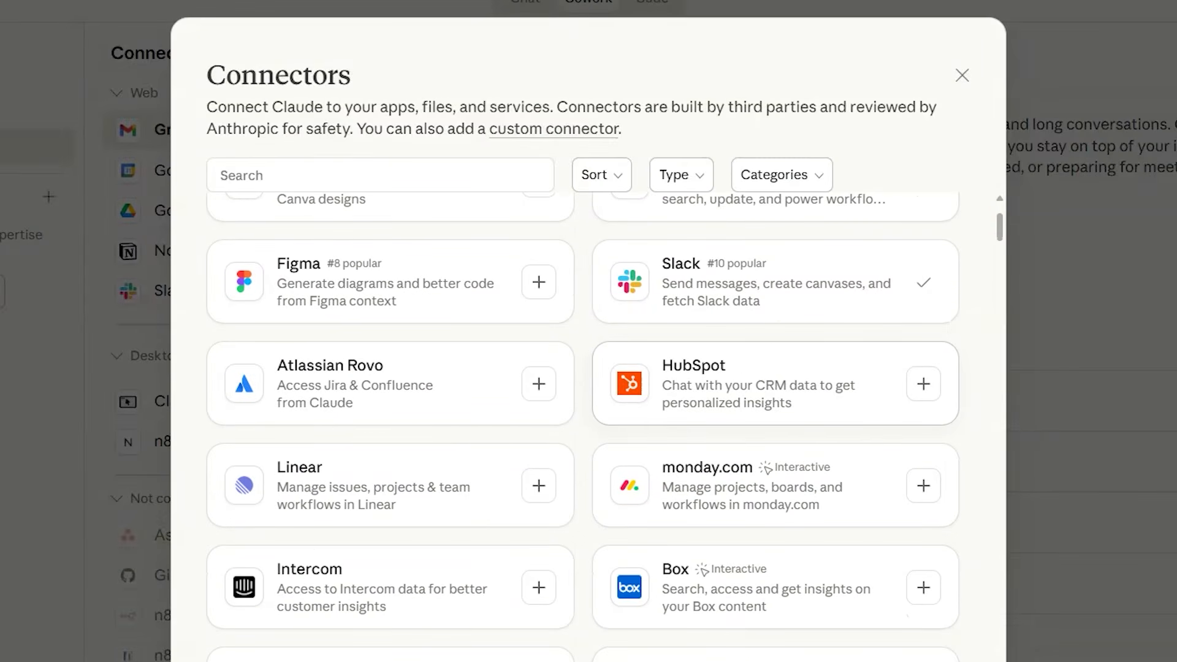
scroll(626, 394, "up", 3)
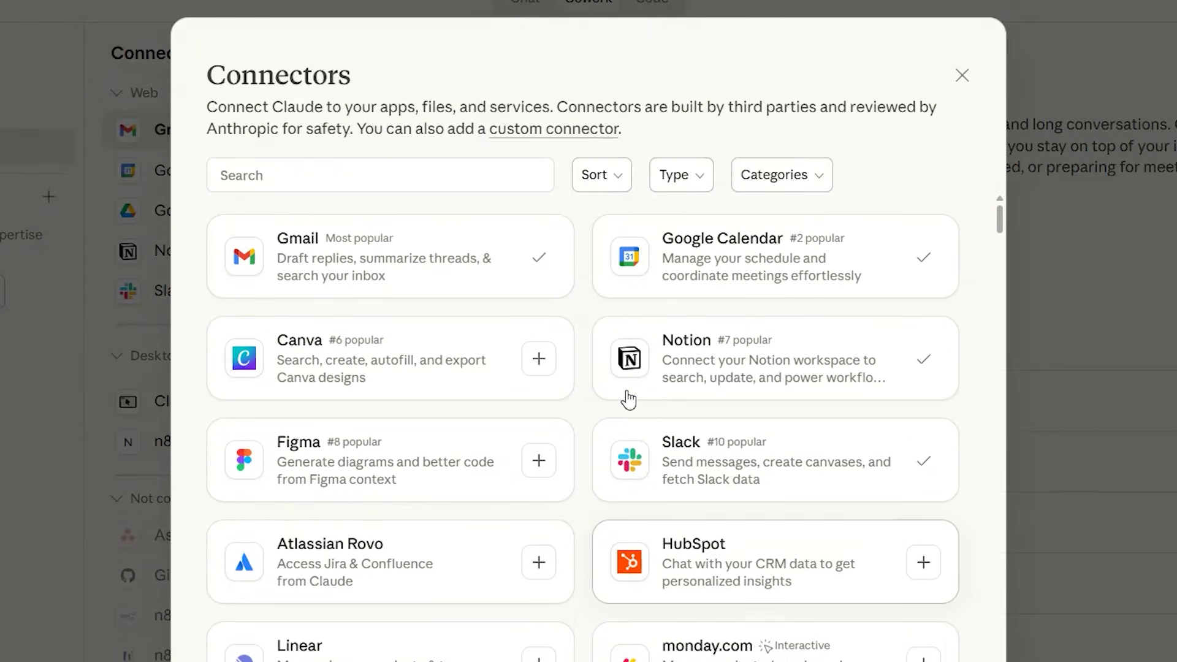
scroll(625, 399, "down", 2)
scroll(588, 489, "down", 10)
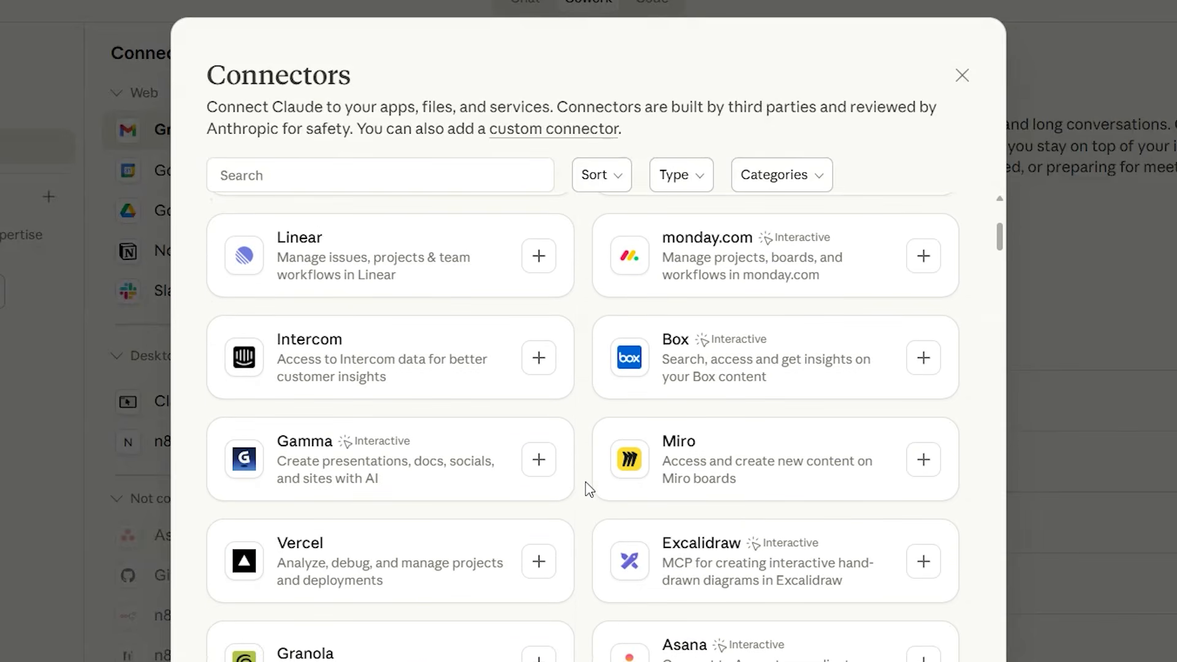
scroll(588, 489, "down", 4)
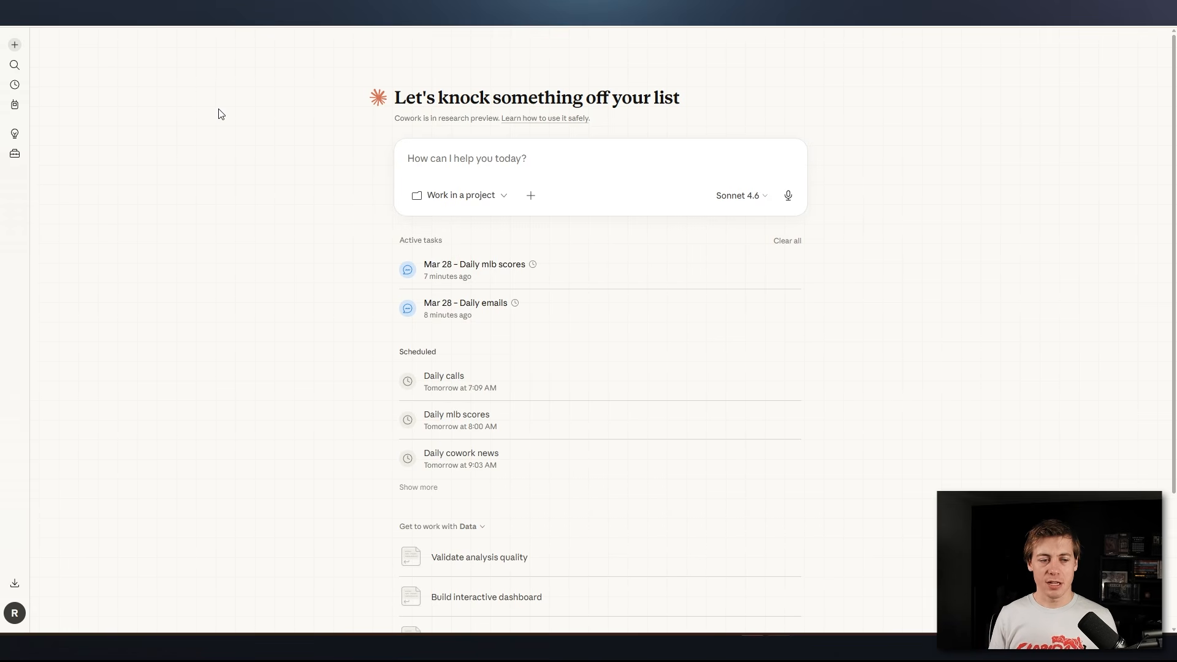
Turn off the Drive search and Gmail connectors for the new task.
left_click(531, 196)
mouse_move(561, 274)
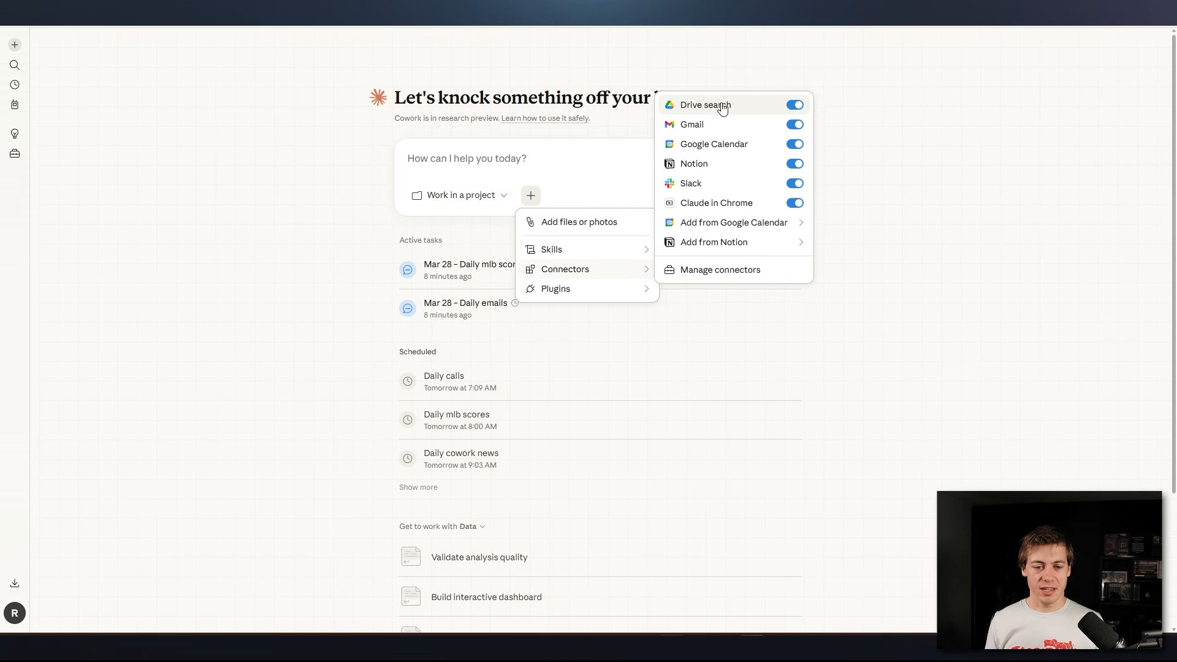
left_click(796, 107)
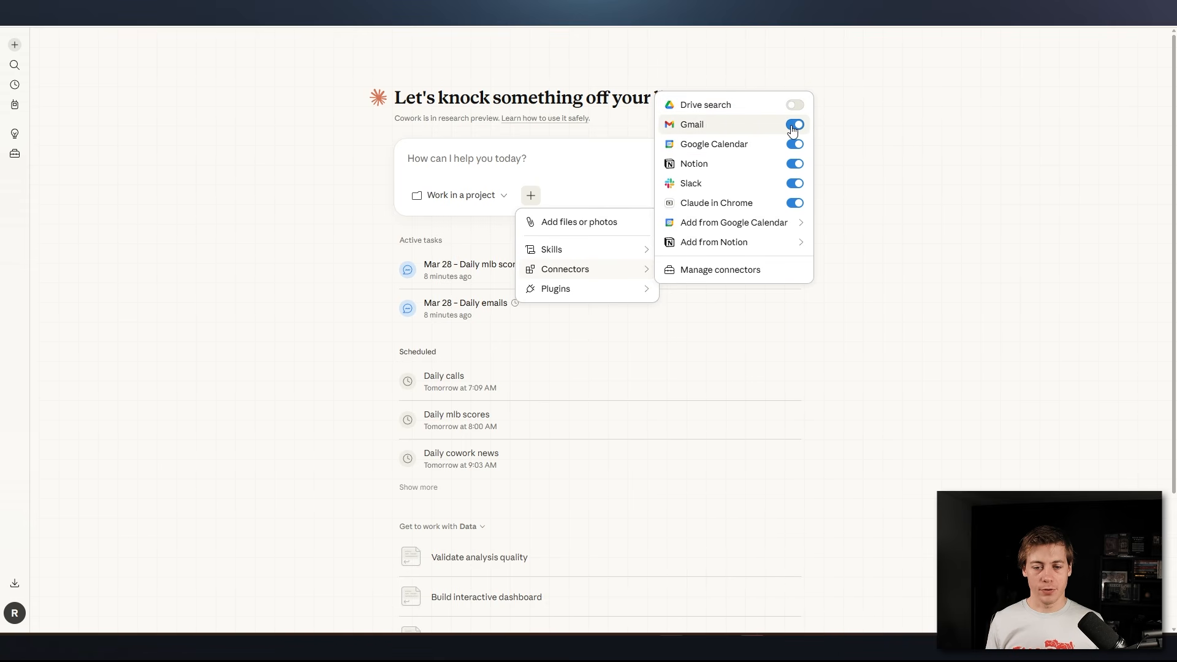
left_click(793, 125)
left_click(873, 136)
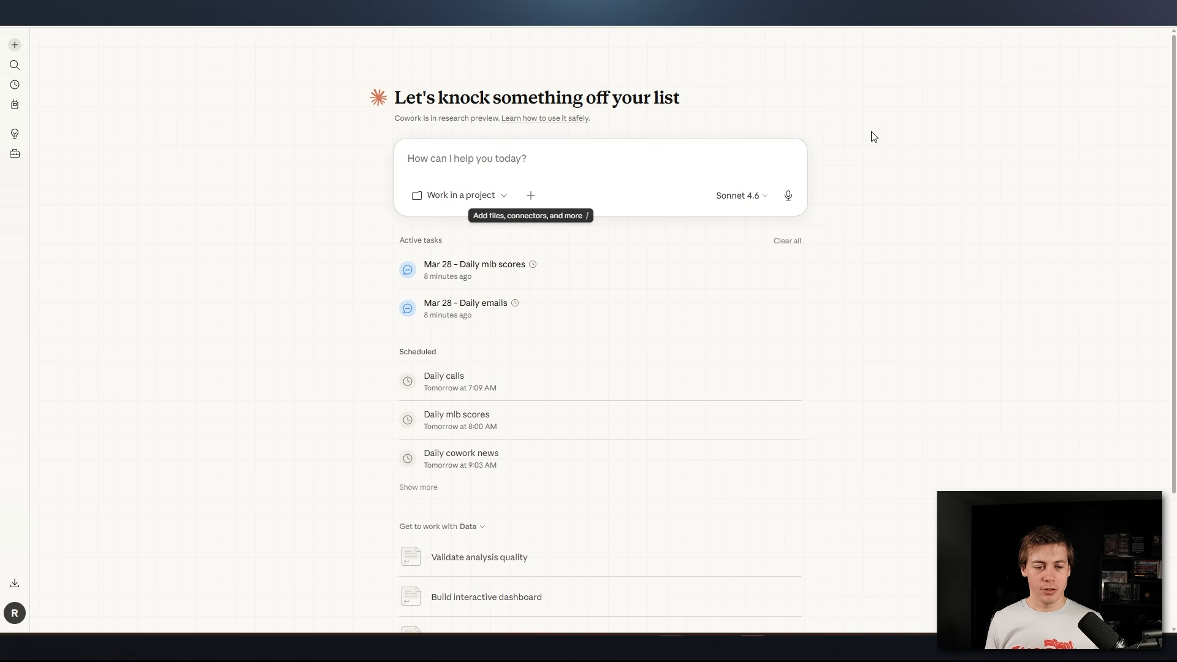
Check the prompt's connector list and open the page for managing connectors.
left_click(530, 195)
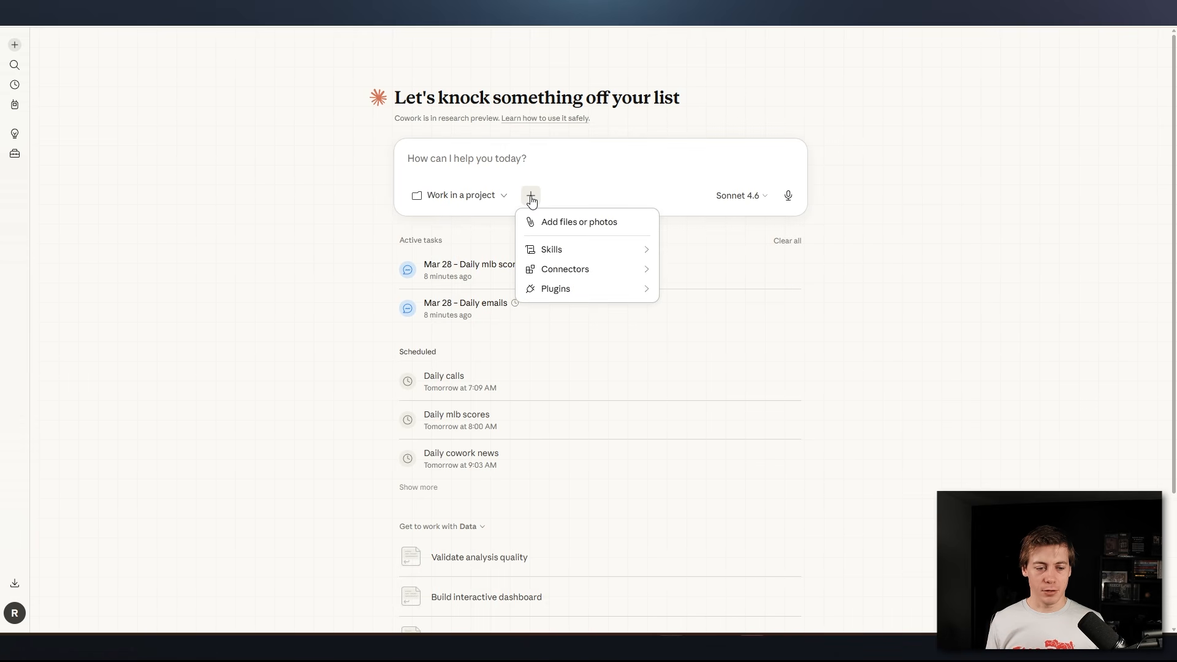
left_click(557, 268)
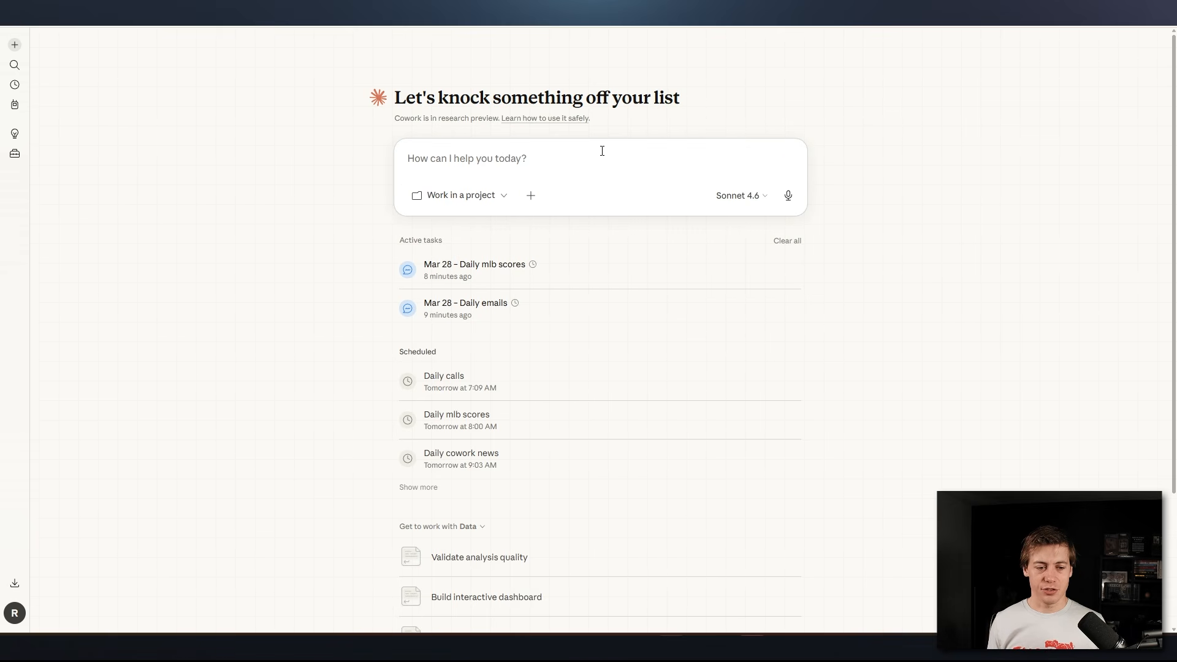
left_click(531, 194)
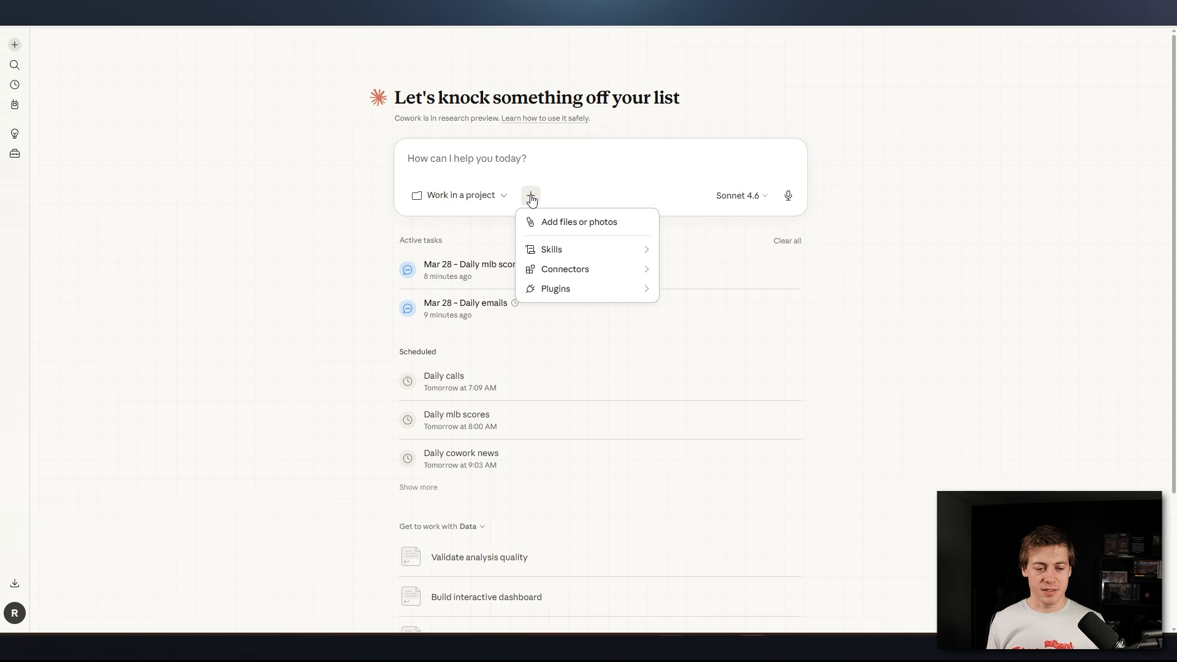
mouse_move(572, 268)
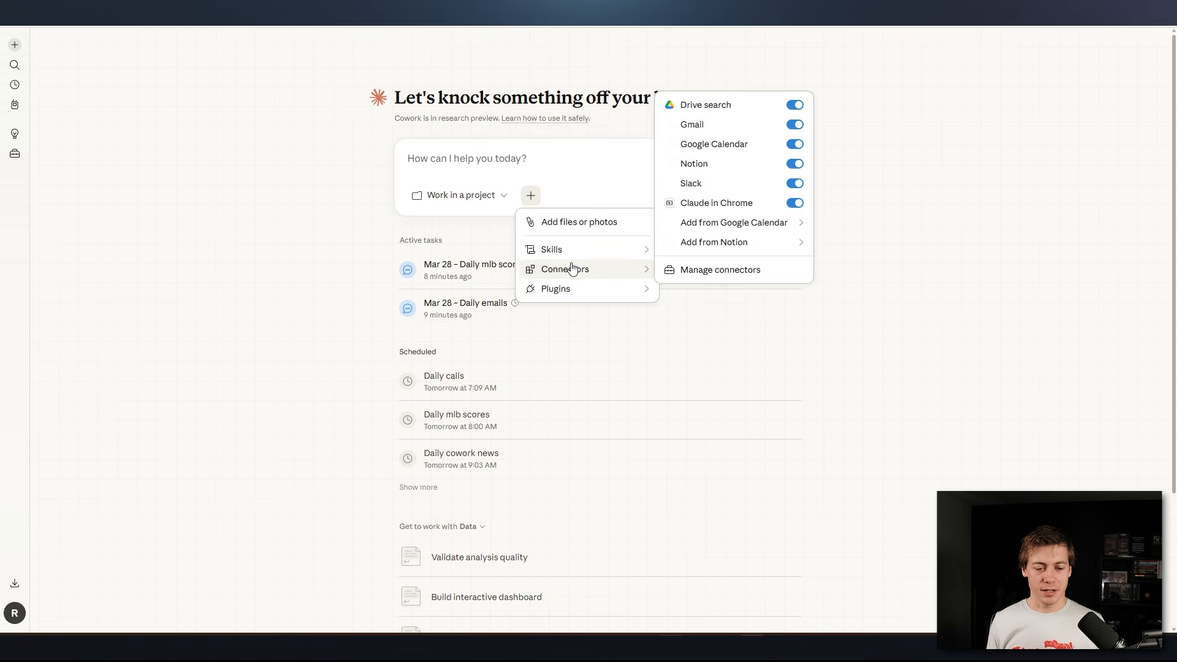
left_click(739, 270)
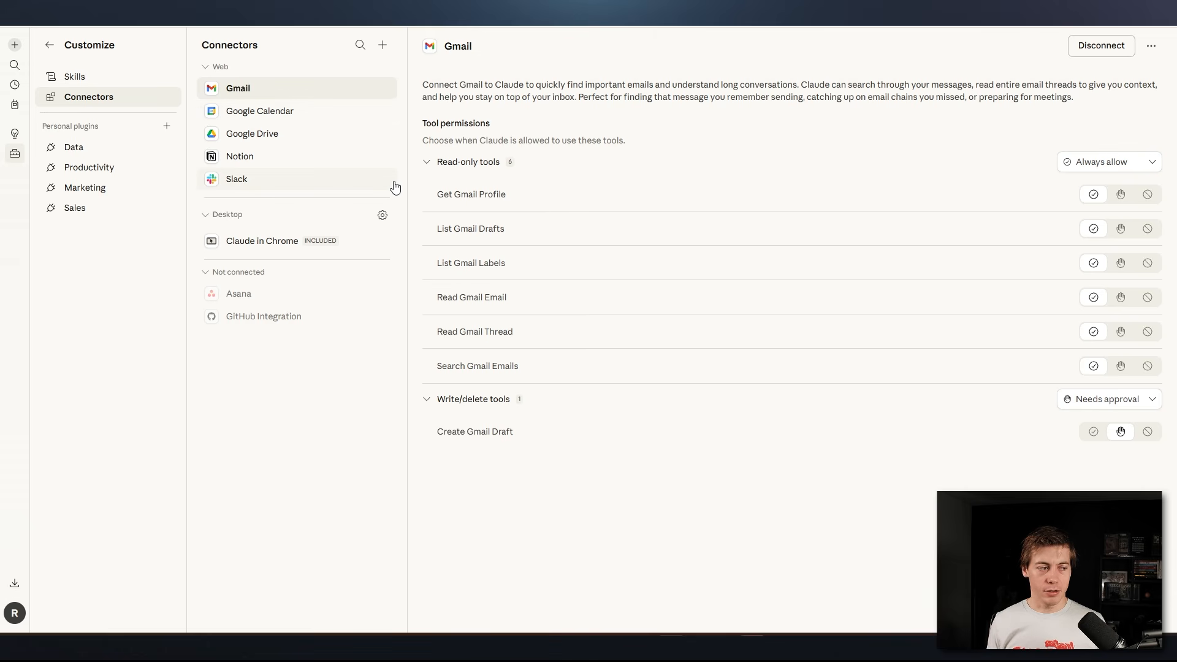
Go back to the home page, reopen the customization connectors, and view the Claude in Chrome and Asana entries.
left_click(46, 46)
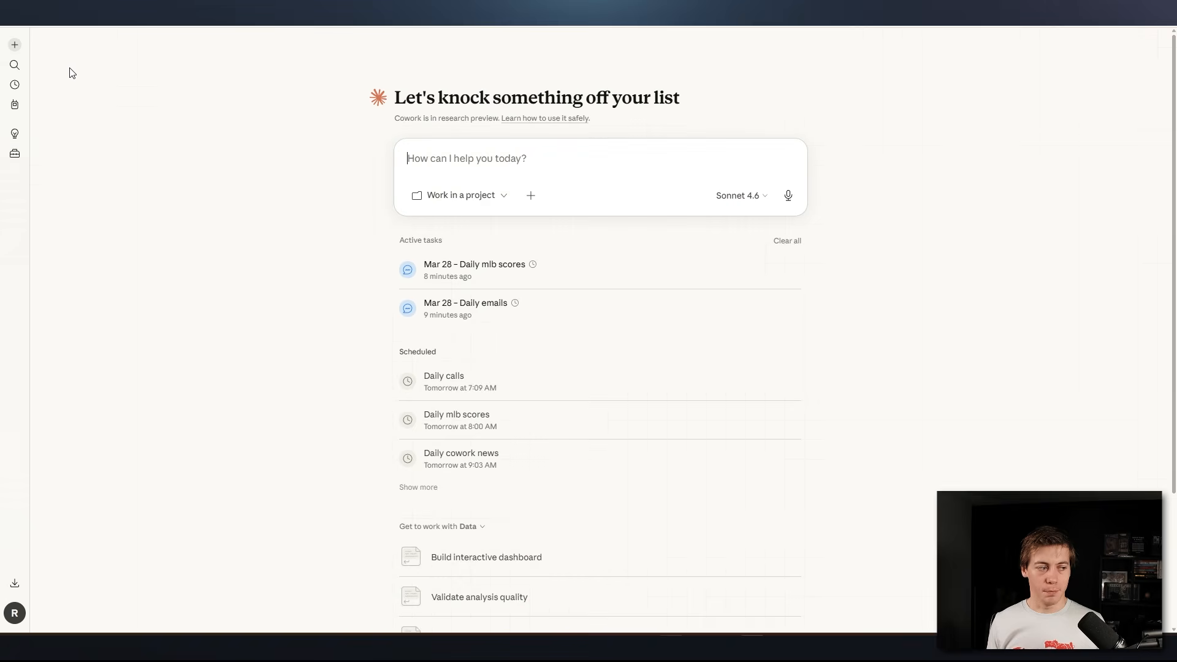
left_click(21, 159)
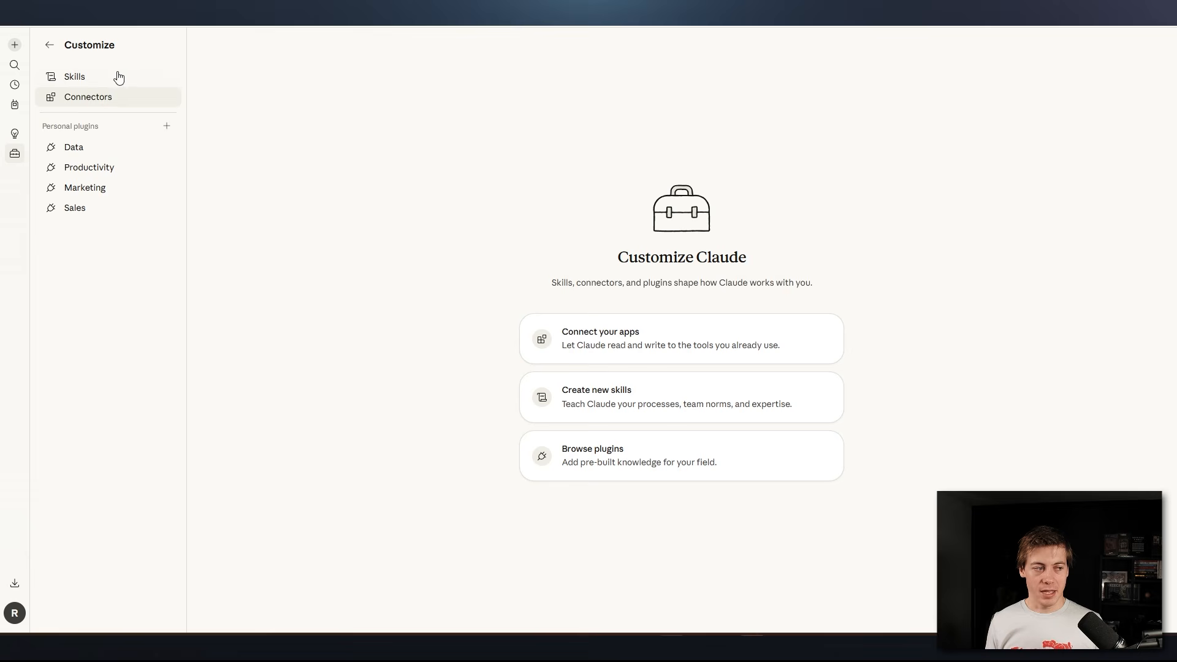
left_click(88, 104)
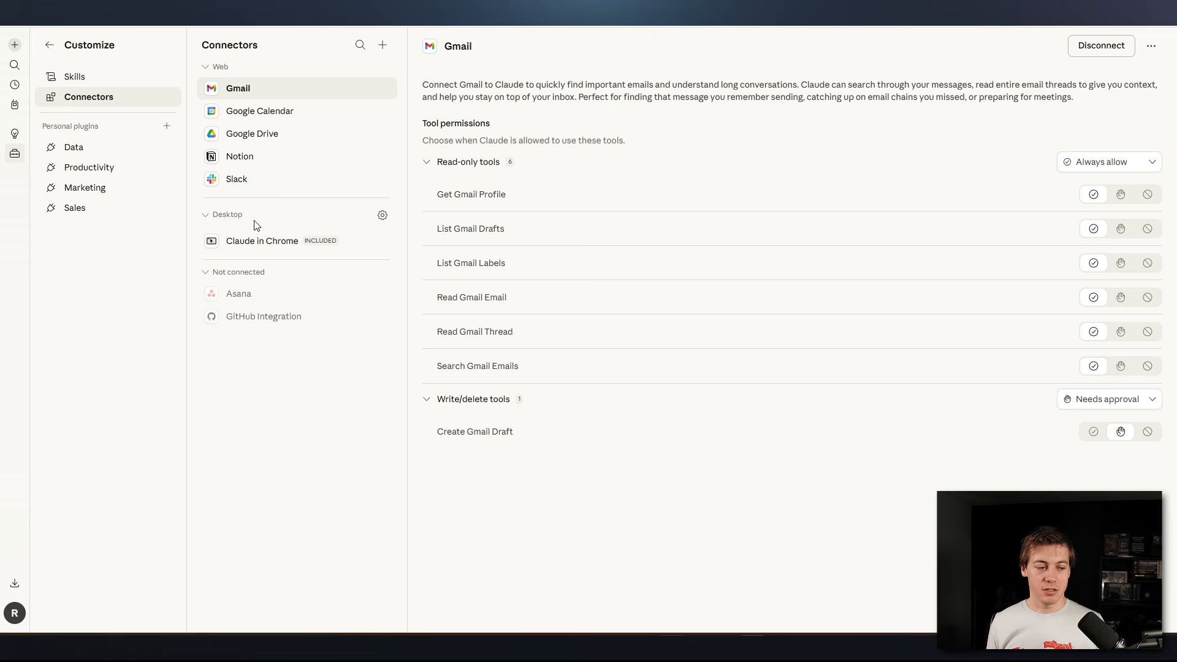
left_click(253, 243)
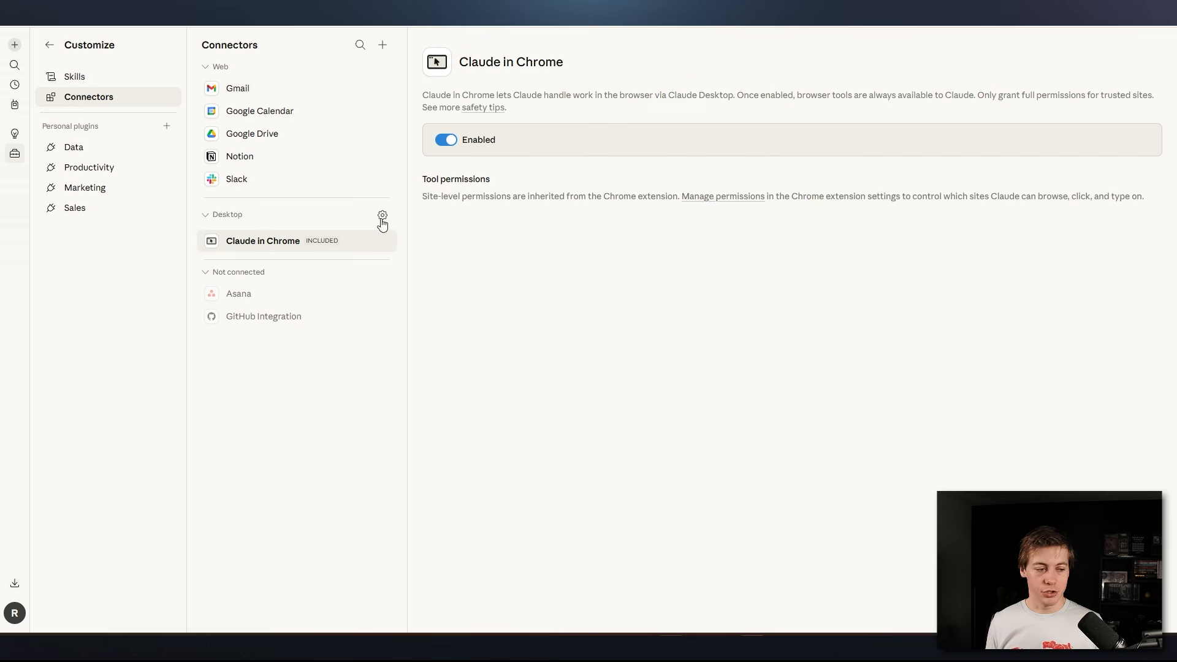
left_click(253, 299)
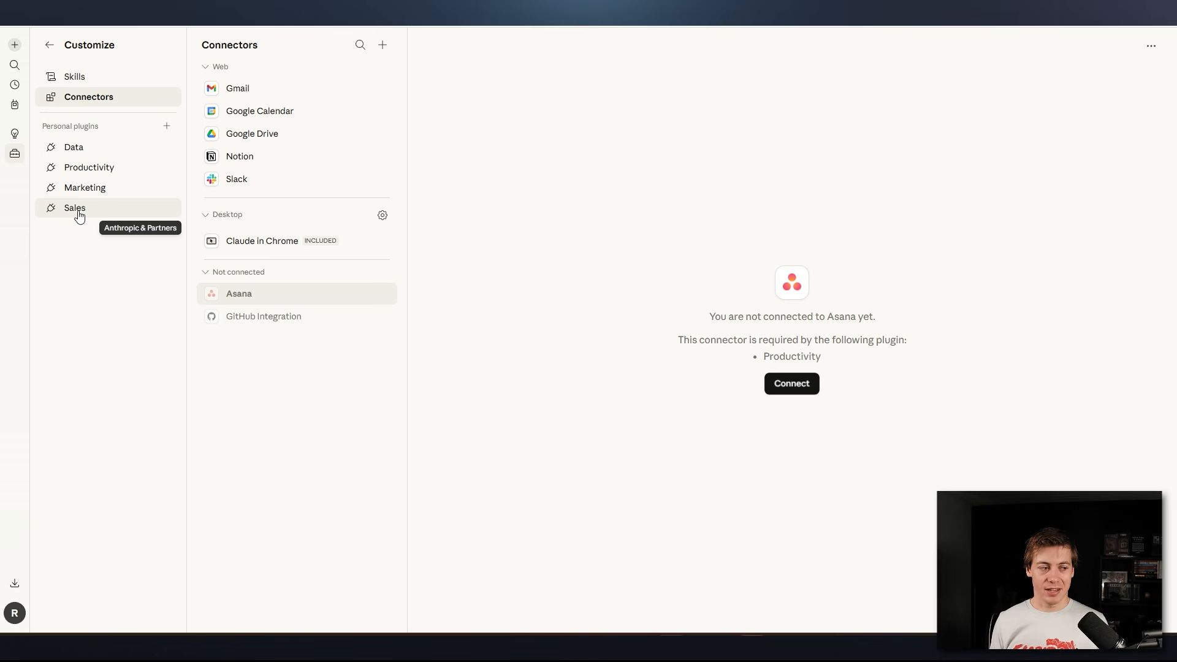
Examine the connectors that belong to the Data and Productivity plugins.
left_click(78, 148)
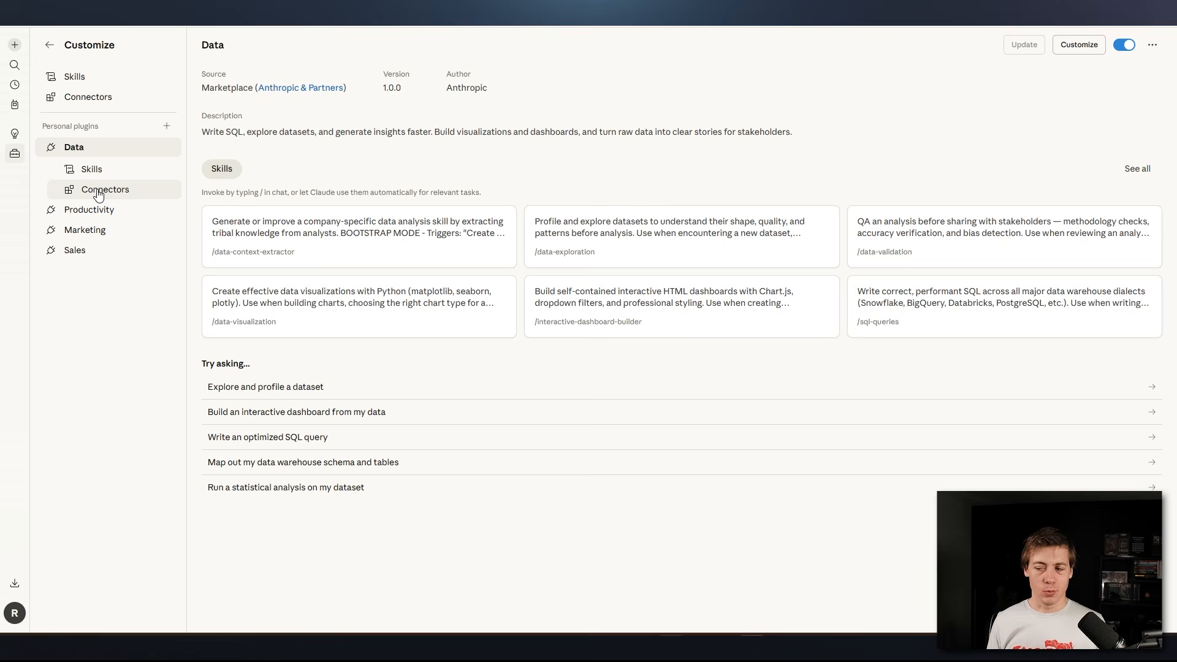
left_click(122, 194)
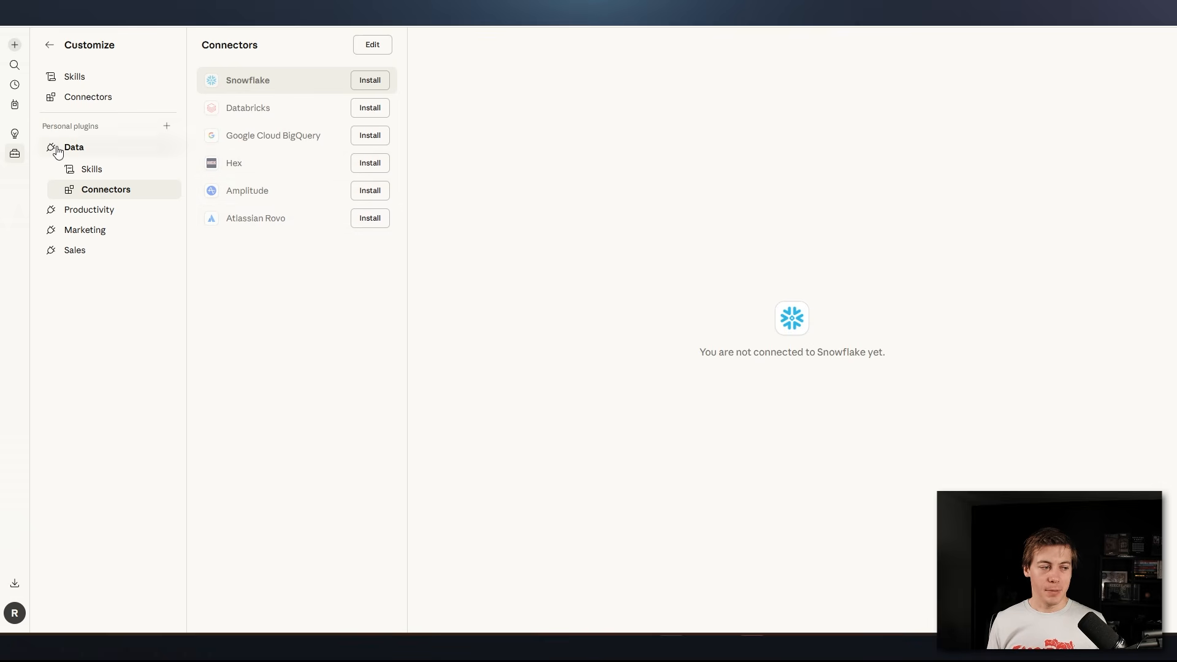
left_click(88, 214)
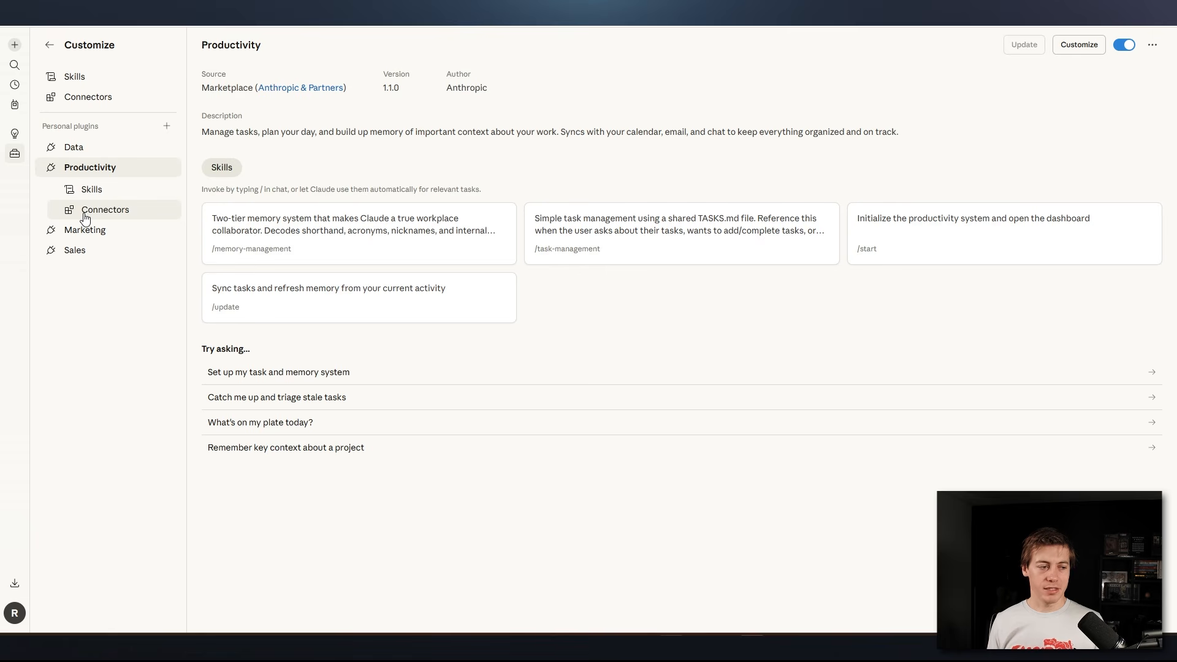
left_click(107, 212)
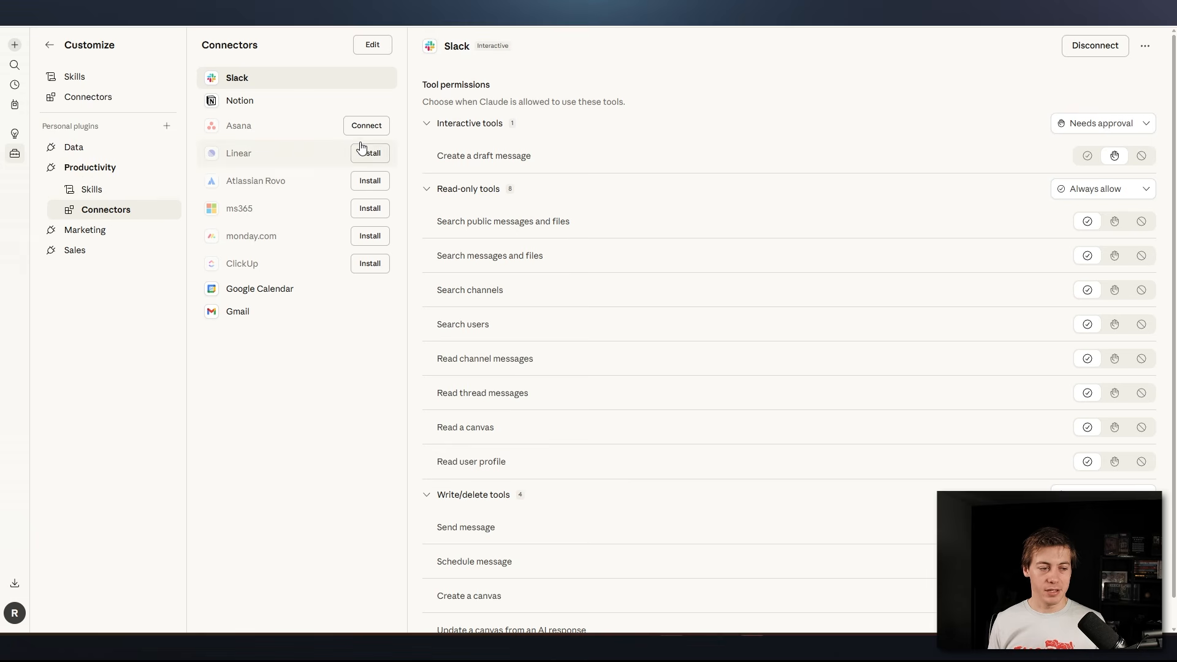
Return to the main connectors page and open the directory for browsing available connectors.
left_click(89, 98)
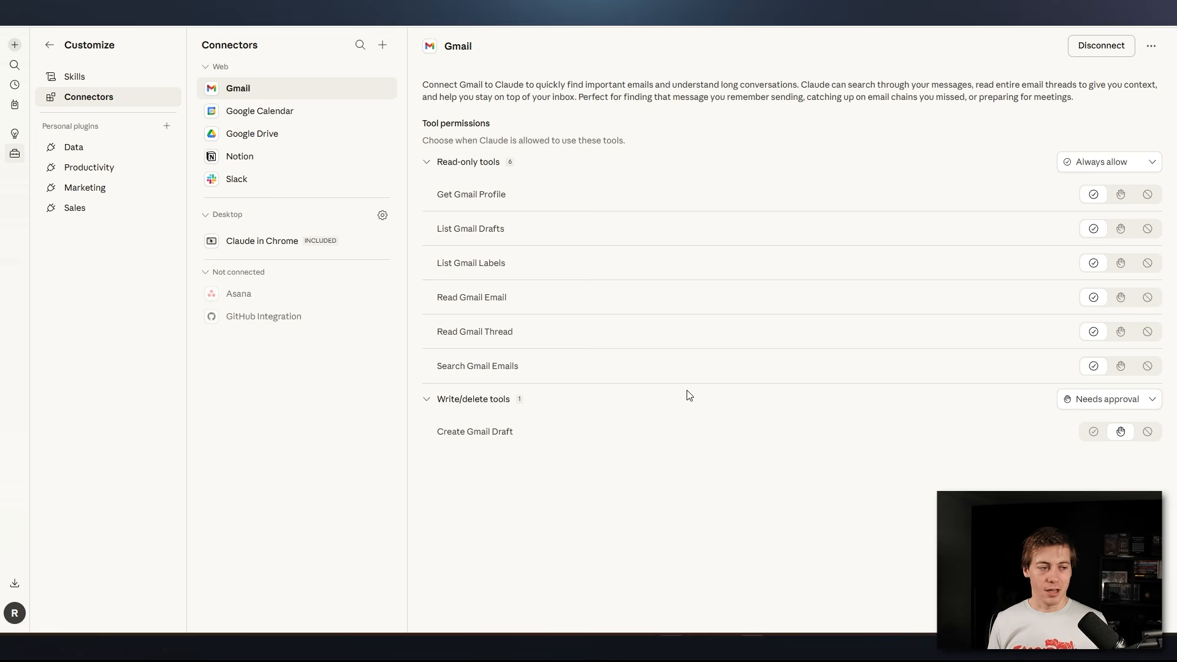
left_click(383, 47)
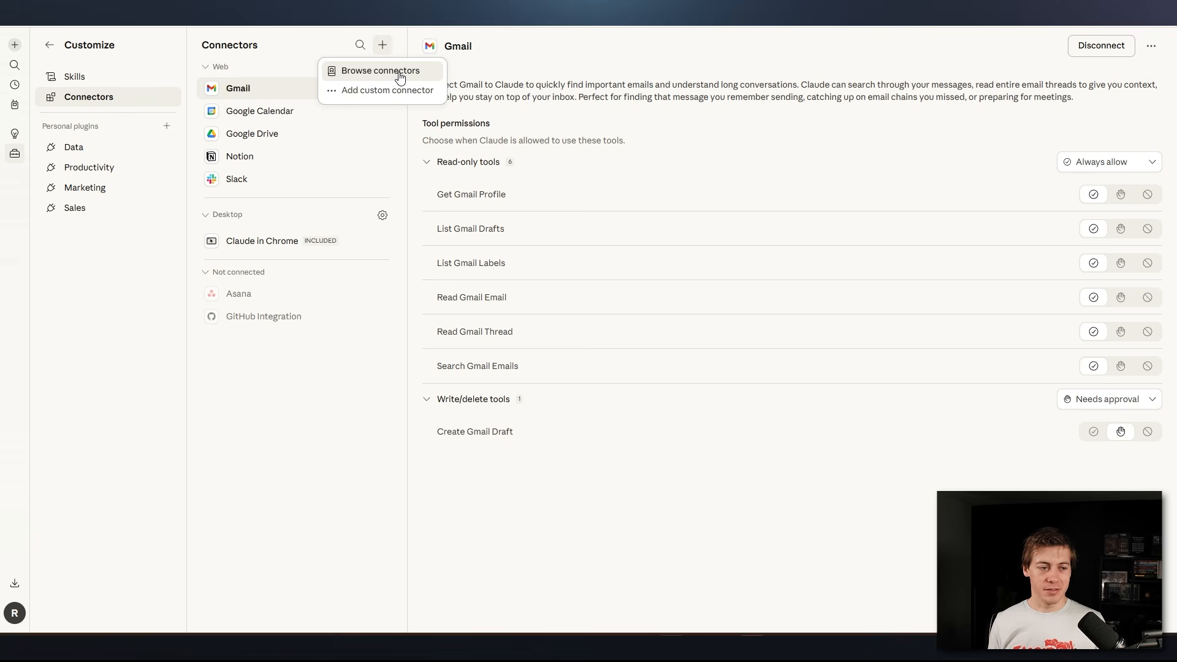
left_click(399, 76)
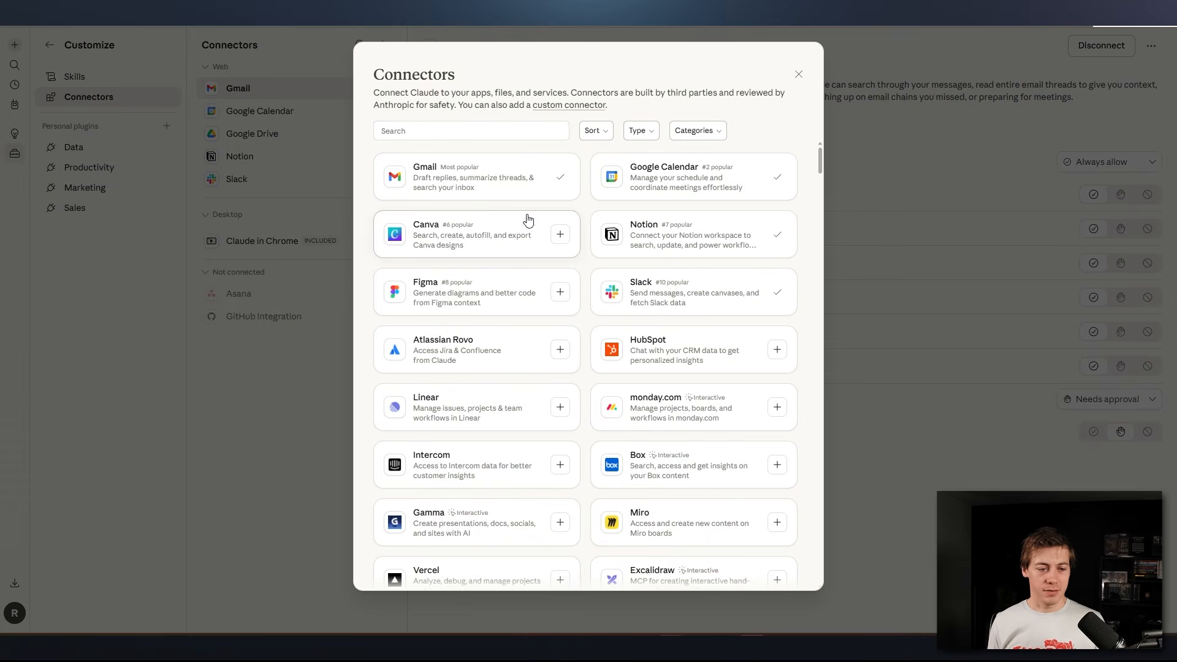
Sort the connector directory by Trending and look through the whole list.
left_click(599, 135)
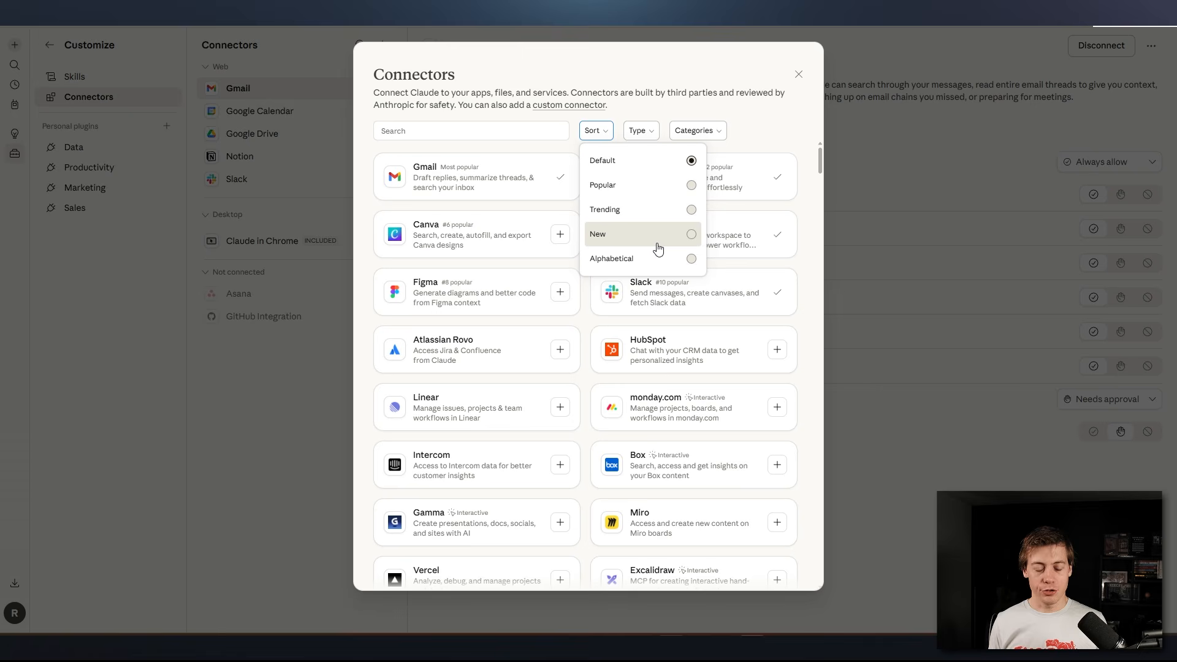
left_click(631, 209)
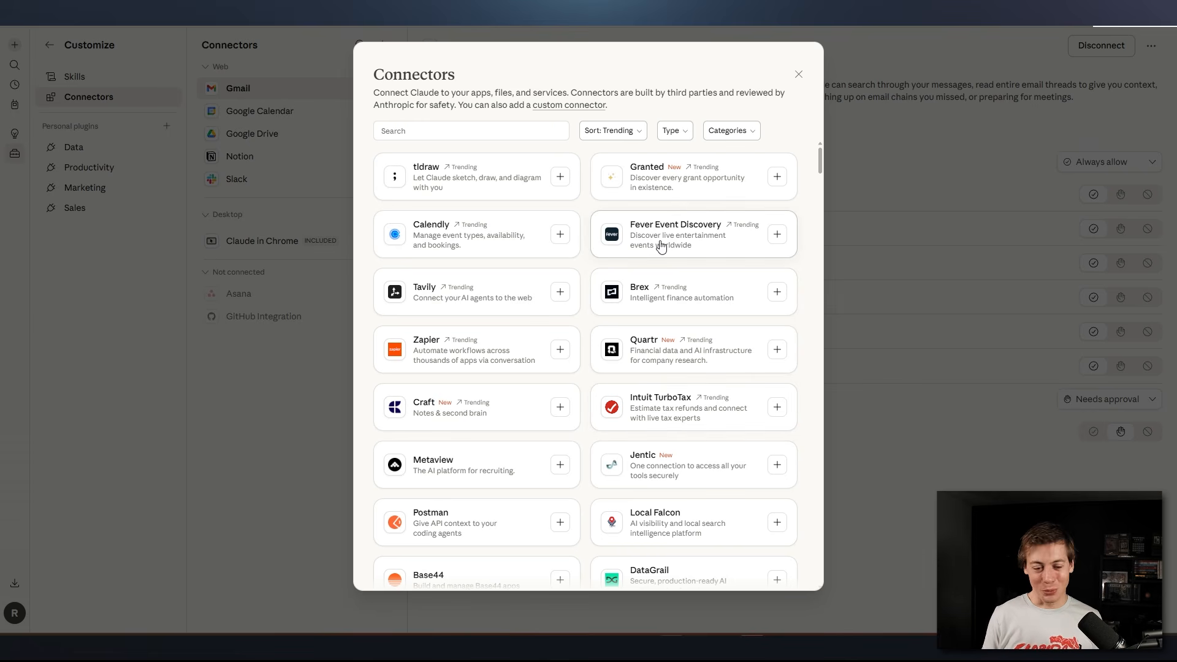
scroll(660, 246, "down", 15)
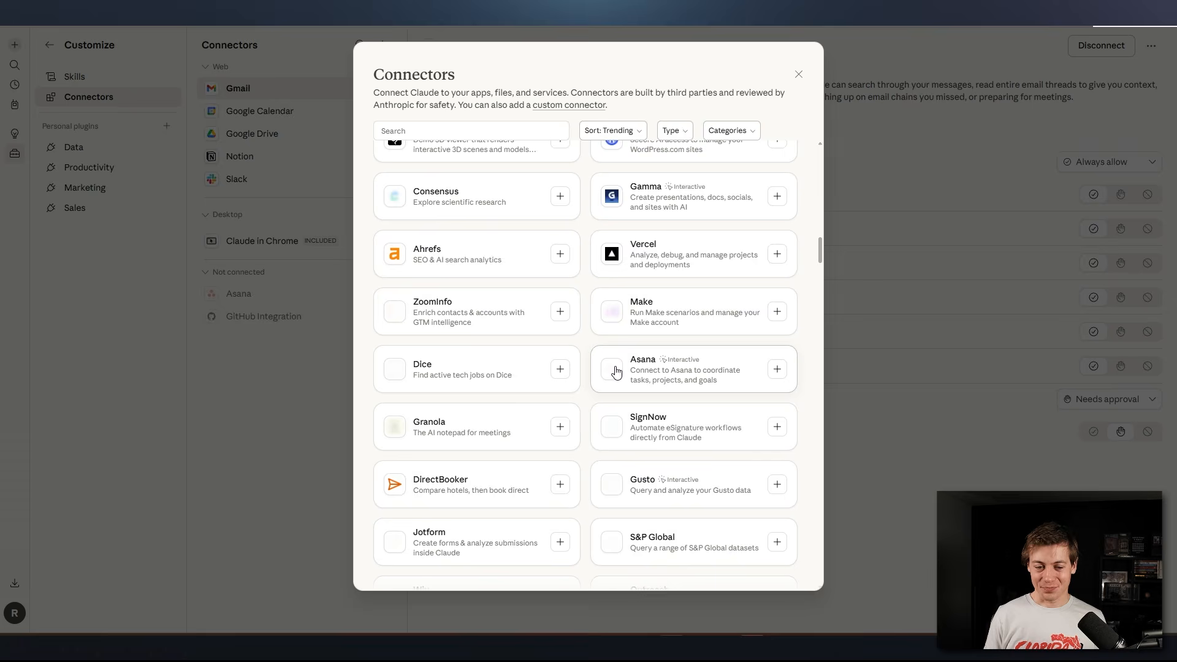
scroll(616, 372, "down", 20)
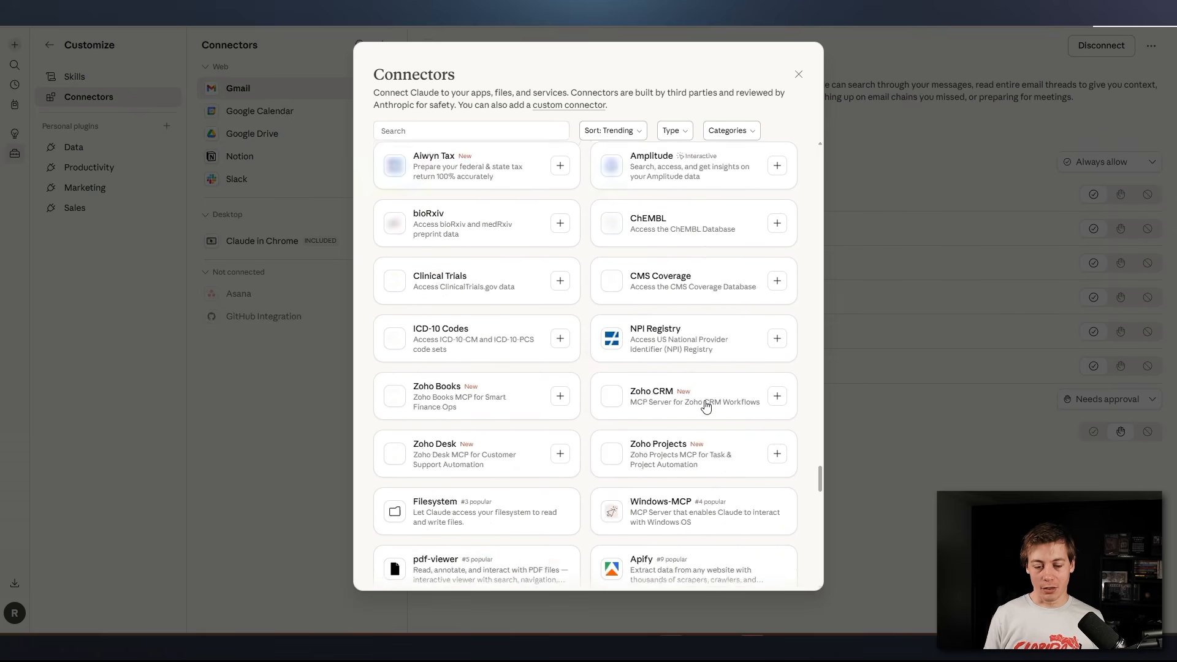
scroll(706, 407, "down", 10)
left_click_drag(820, 498, 821, 152)
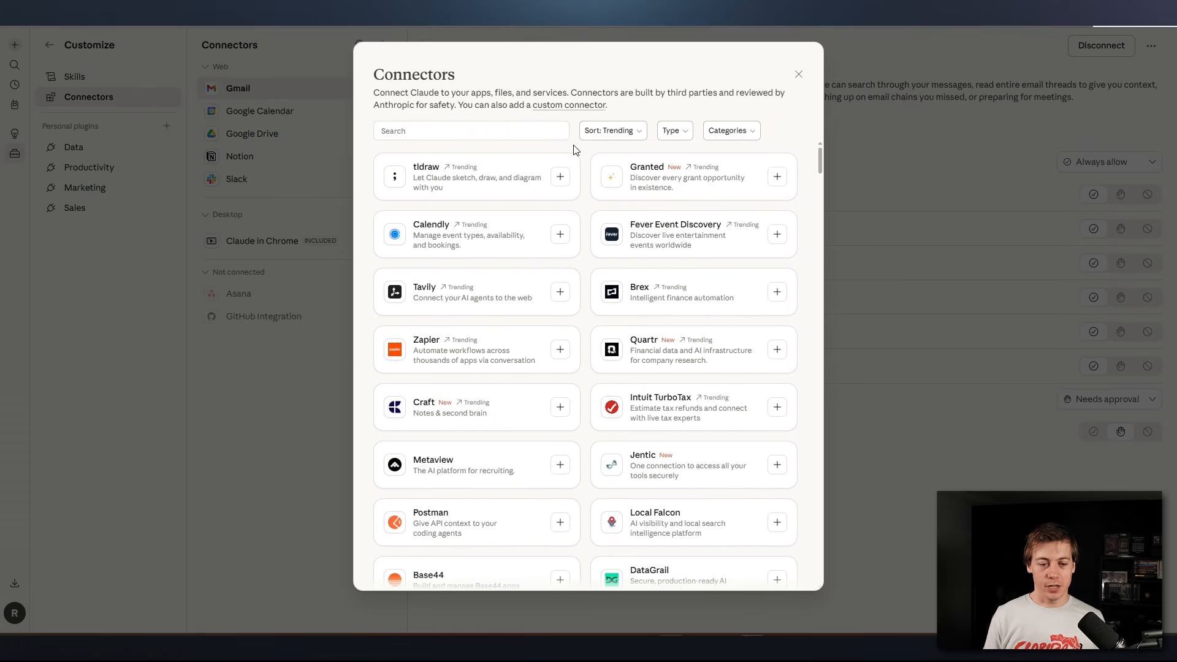
Reset the directory sorting to Default and filter the list to Interactive connectors.
left_click(612, 131)
left_click(634, 163)
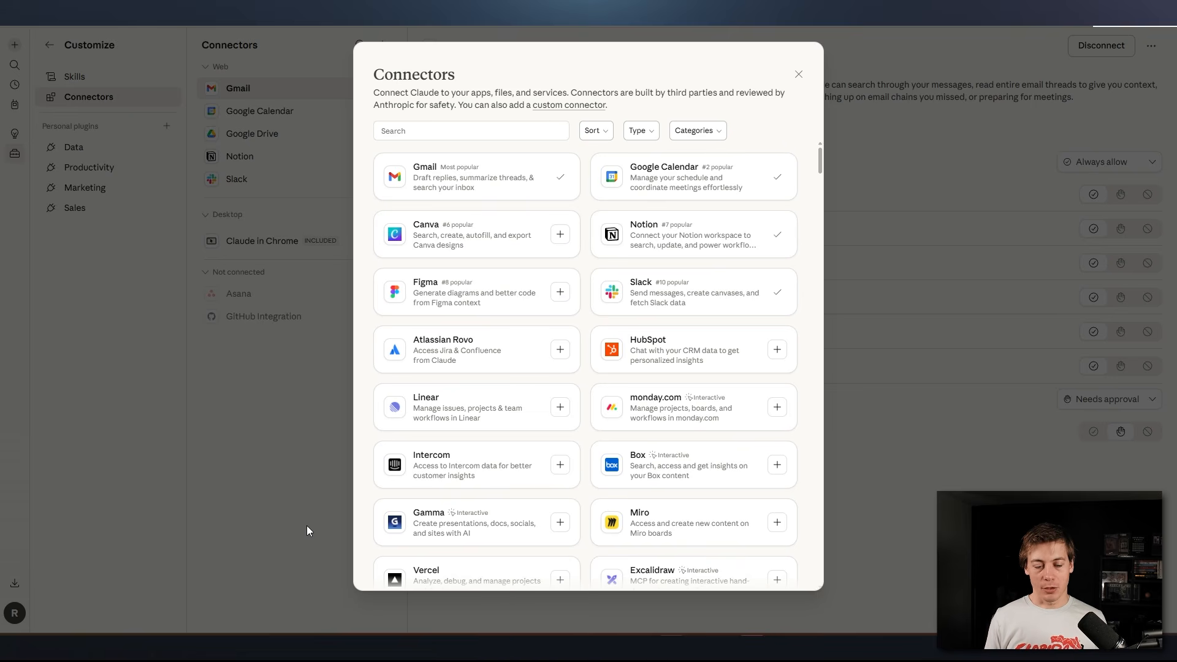
left_click(647, 130)
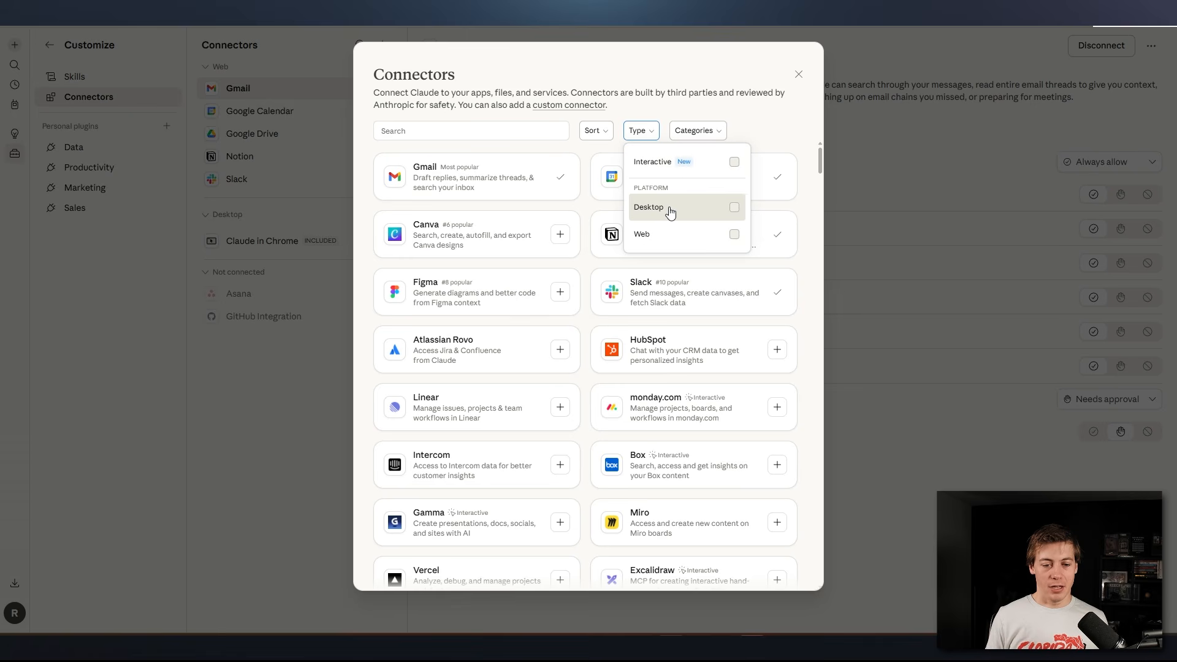
left_click(702, 163)
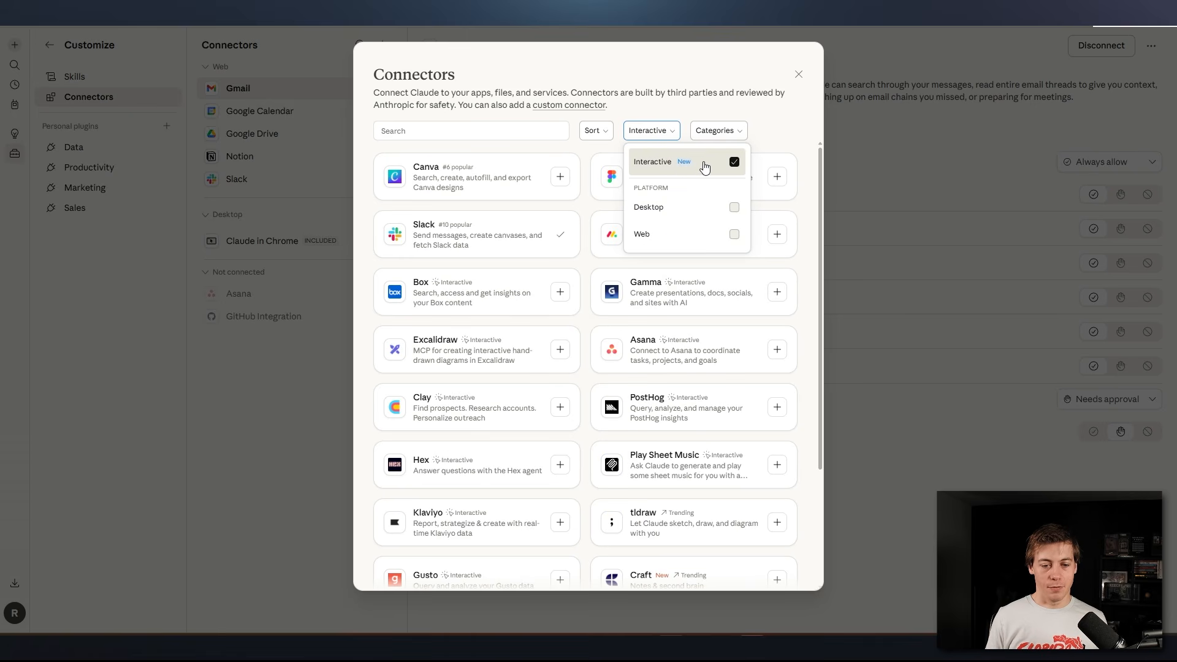
left_click(766, 132)
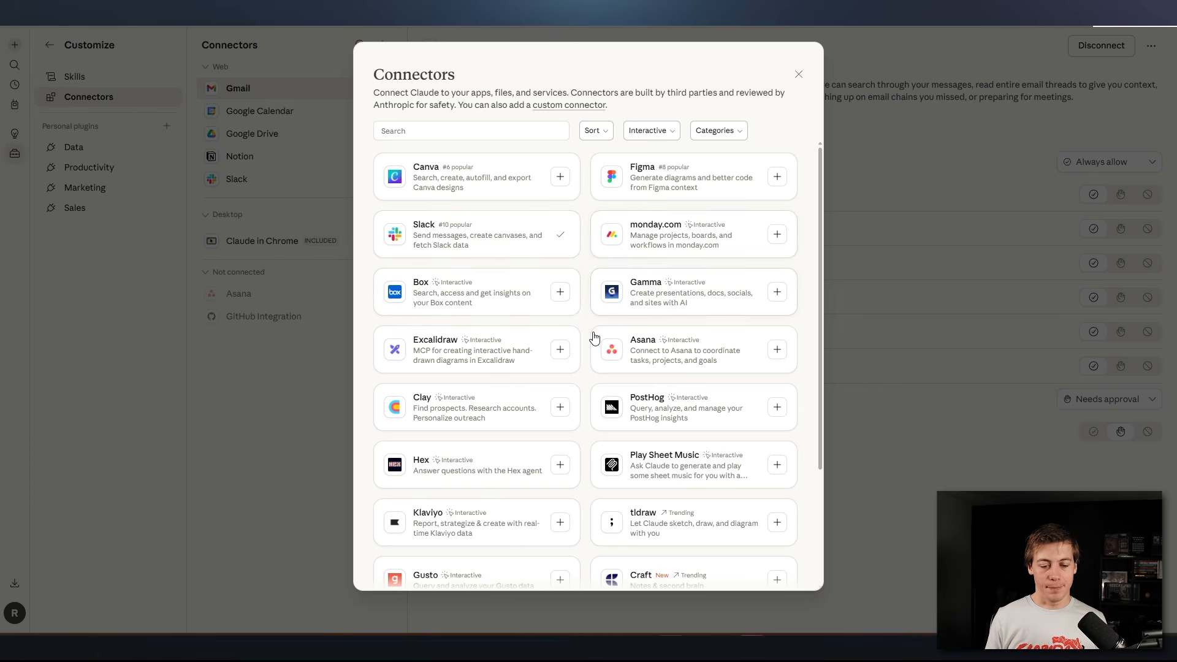
Change the directory's type filter from Interactive to Desktop connectors only.
left_click(651, 131)
left_click(674, 208)
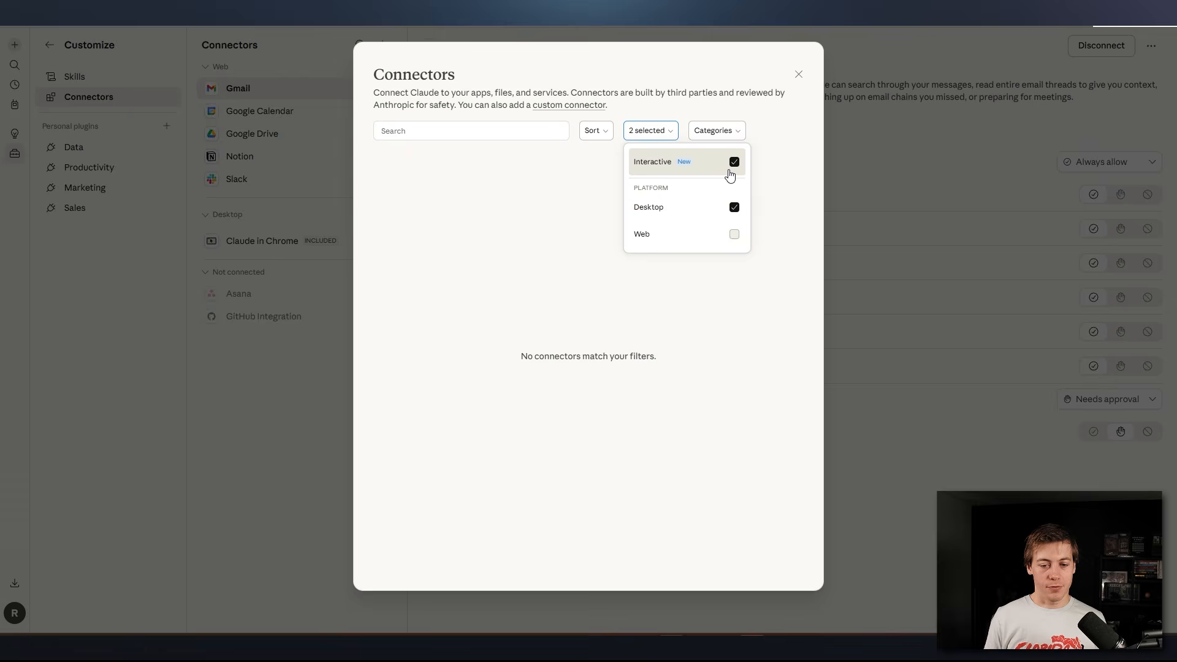
left_click(733, 161)
left_click(767, 130)
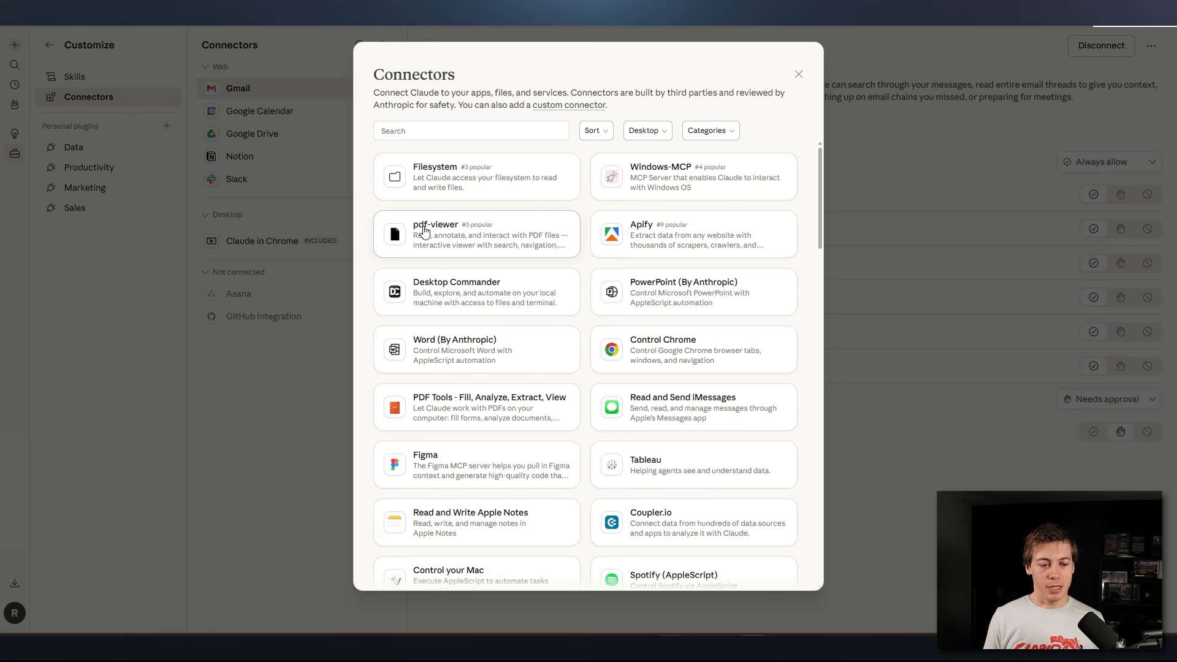
Change the directory's type filter so that only Web connectors are listed.
left_click(644, 130)
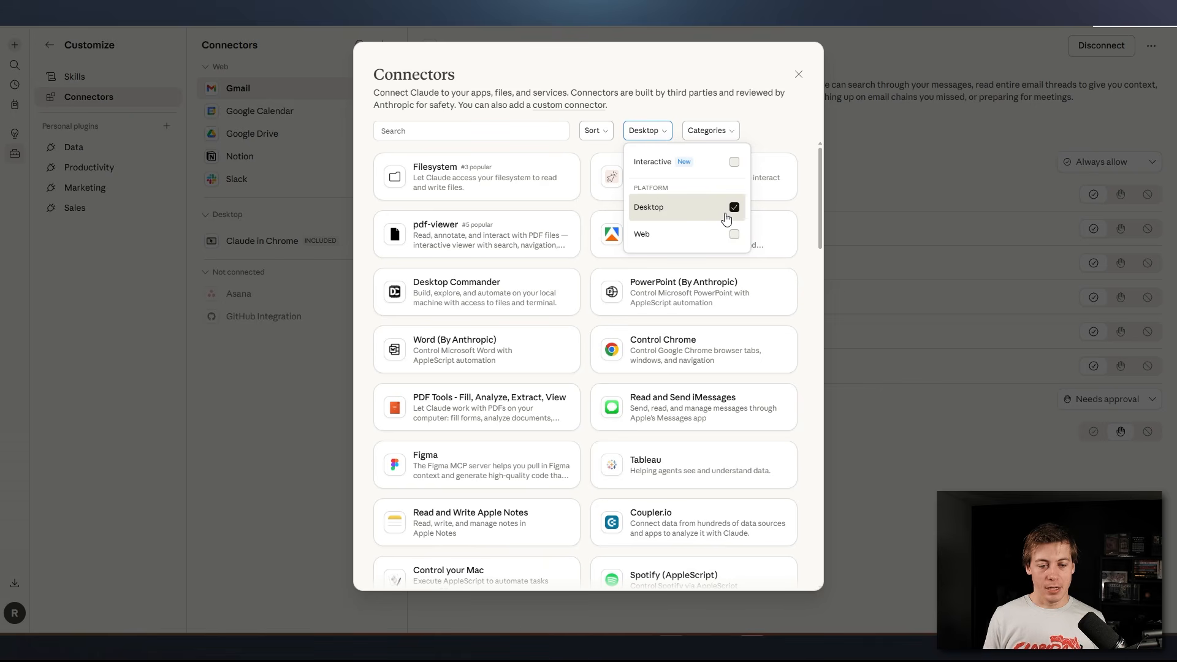
left_click(733, 208)
left_click(734, 234)
left_click(771, 117)
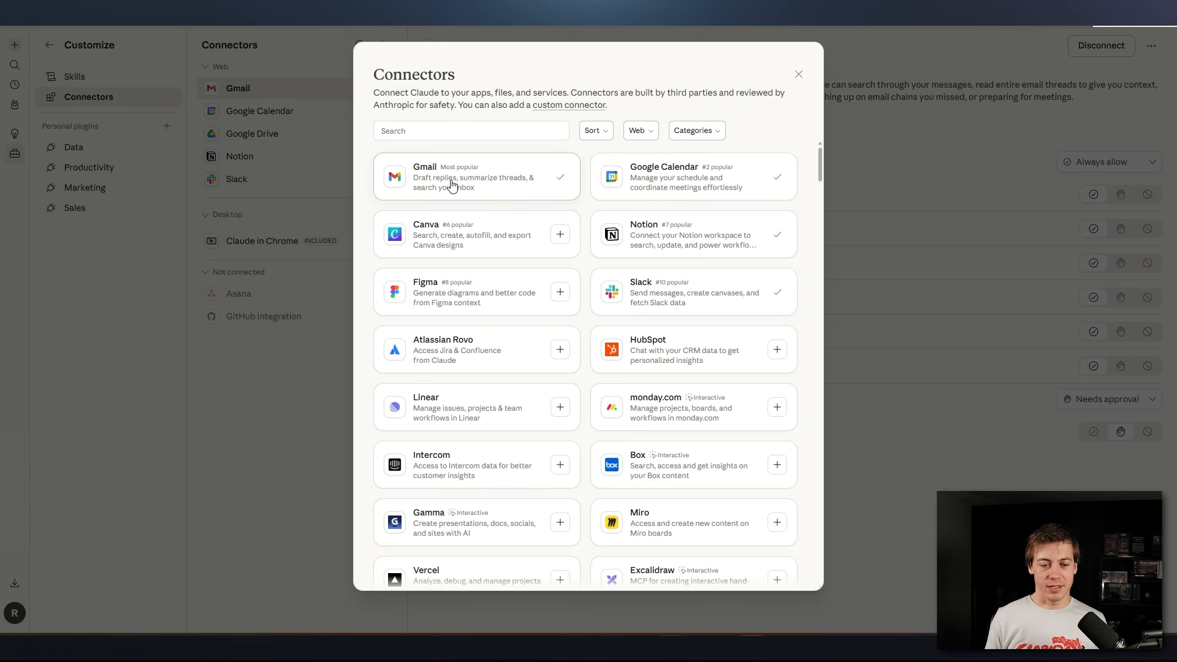
Clear the Web type filter and filter the connector directory to the Health category.
left_click(640, 130)
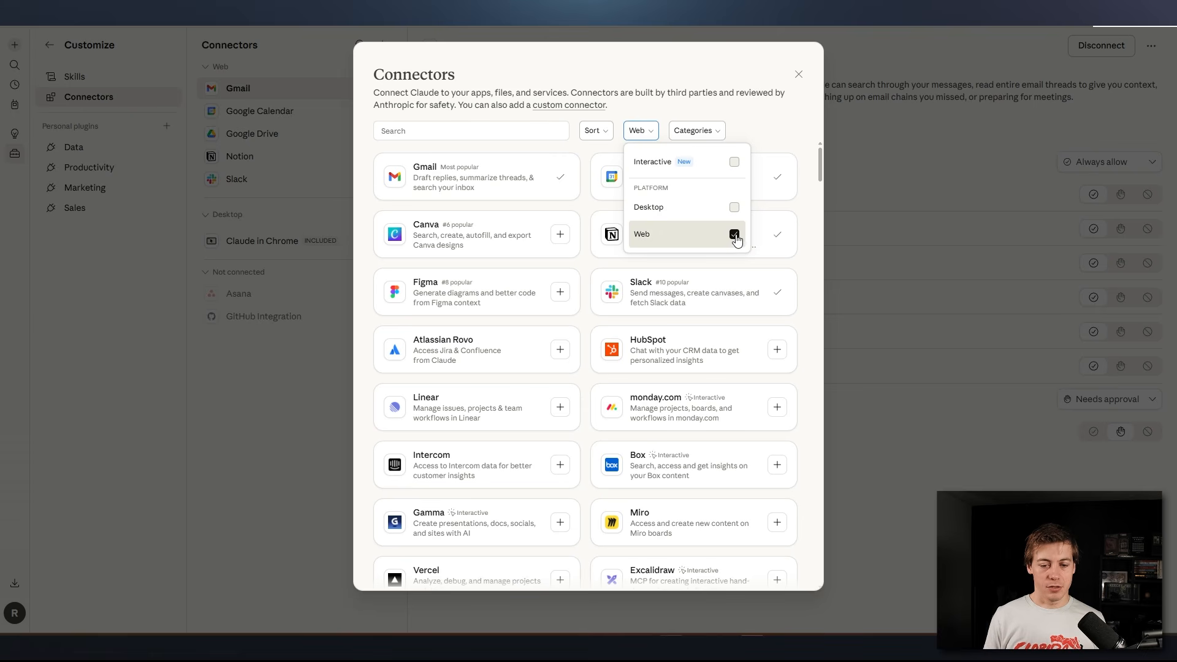
left_click(734, 234)
left_click(695, 131)
left_click(695, 136)
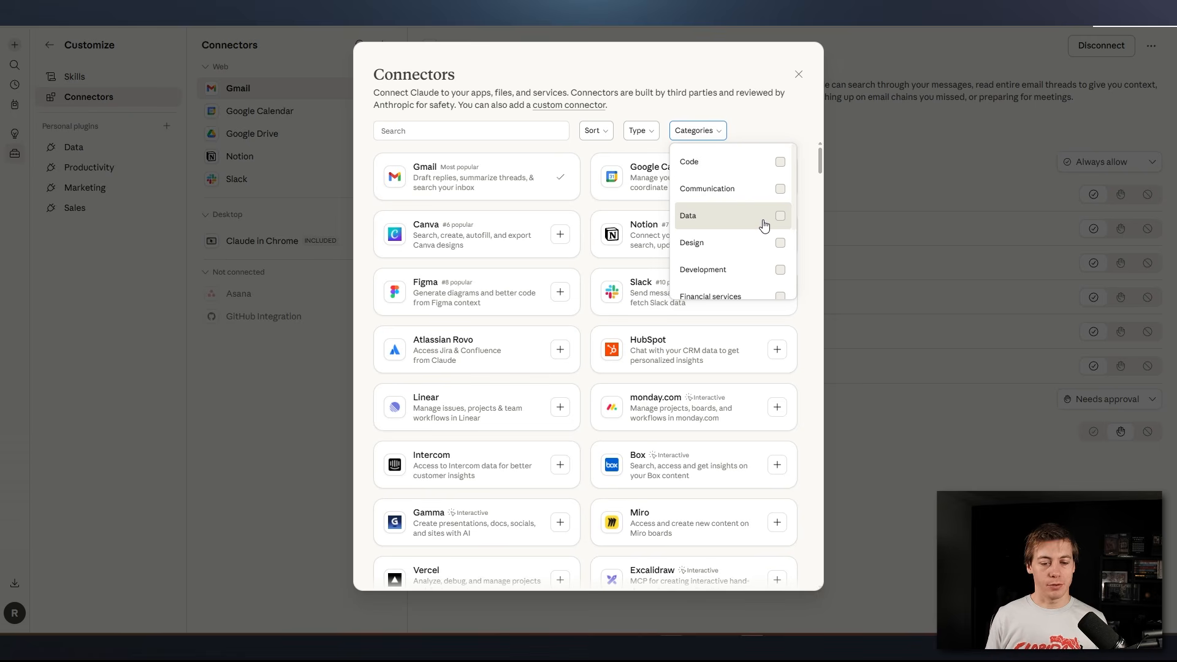
scroll(749, 246, "down", 3)
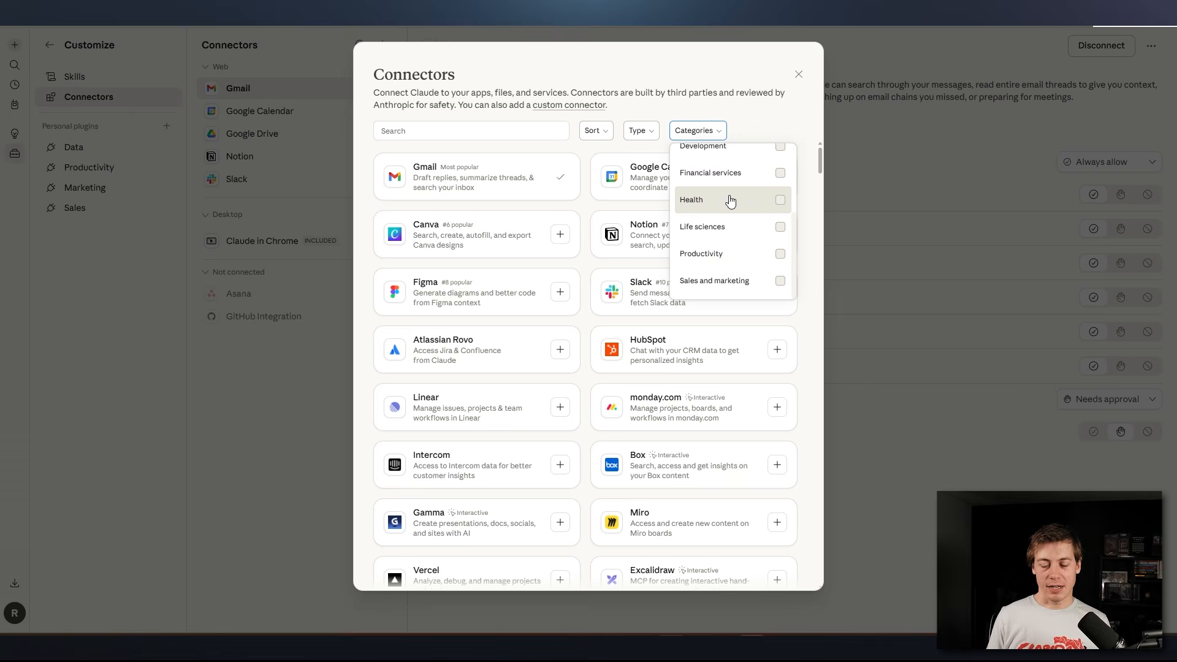
left_click(779, 200)
left_click(768, 114)
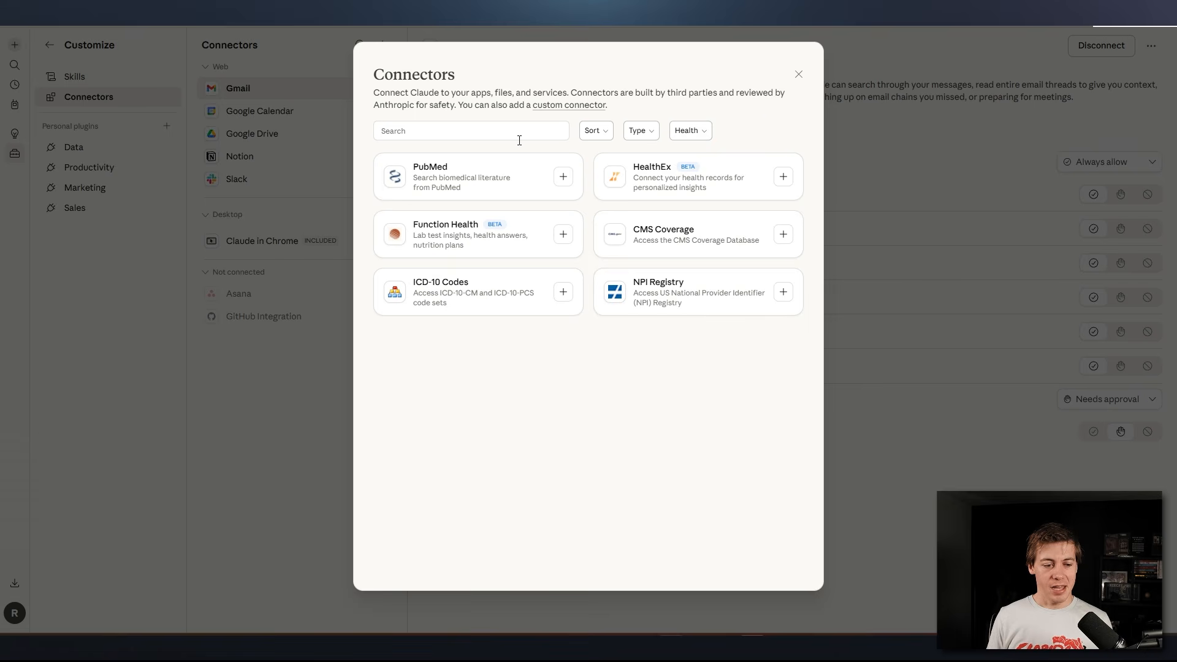
Remove the Health category filter and look through the other available connector categories.
left_click(691, 131)
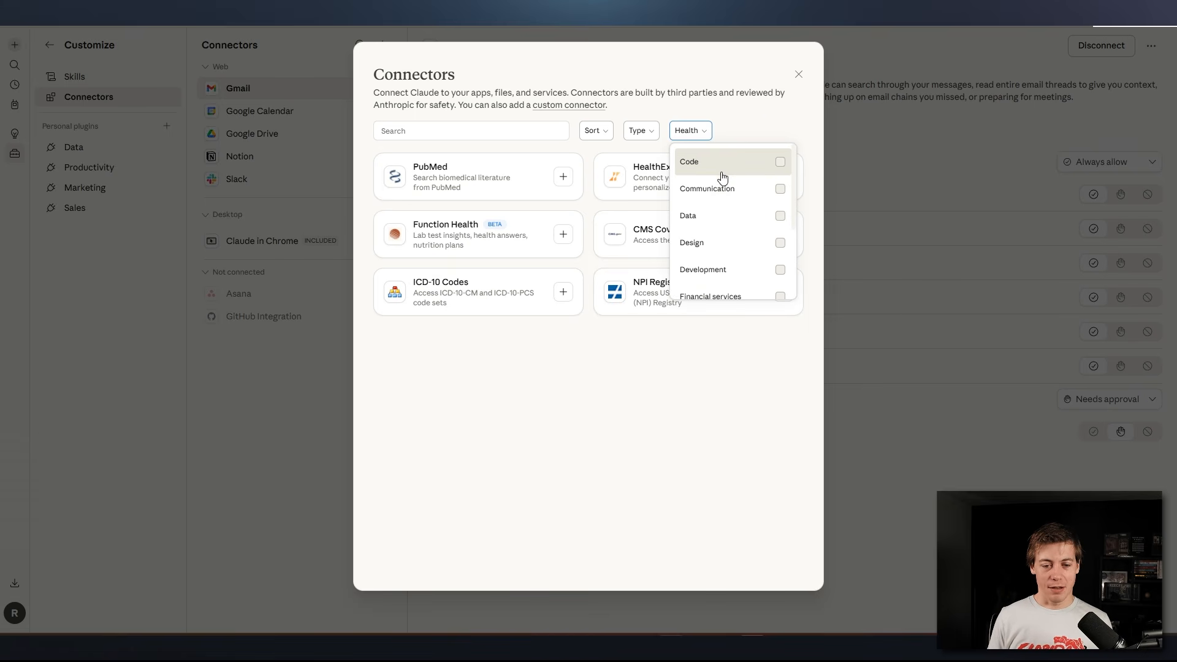
scroll(733, 202, "down", 2)
left_click(780, 262)
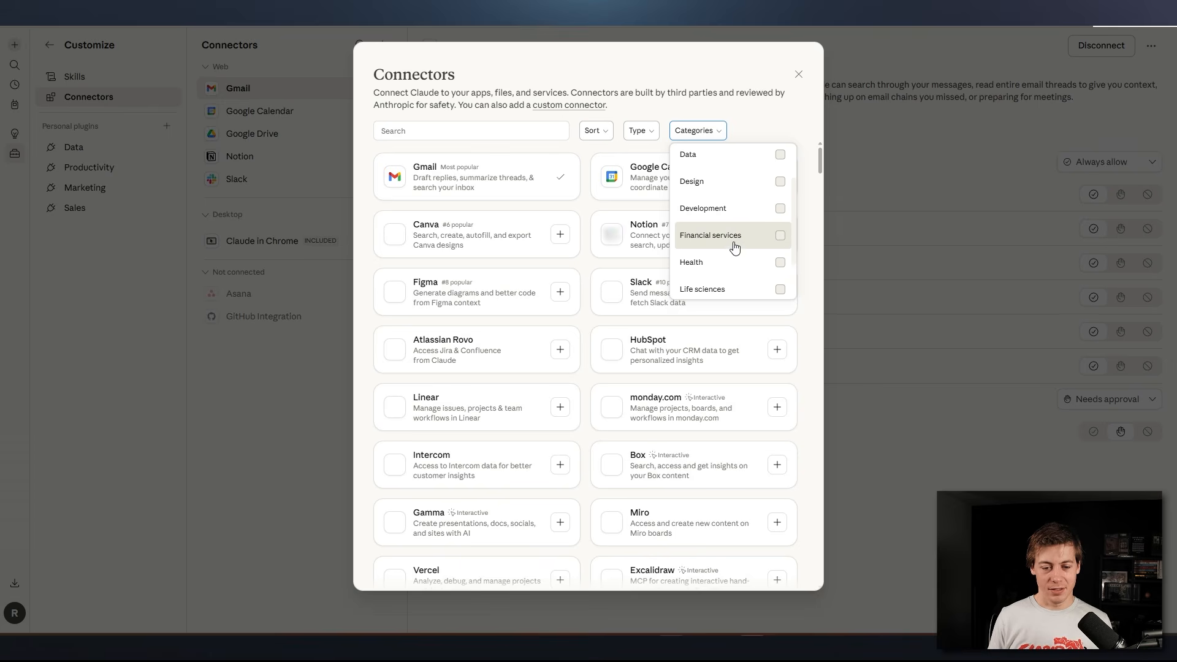
scroll(733, 246, "down", 2)
scroll(719, 277, "up", 3)
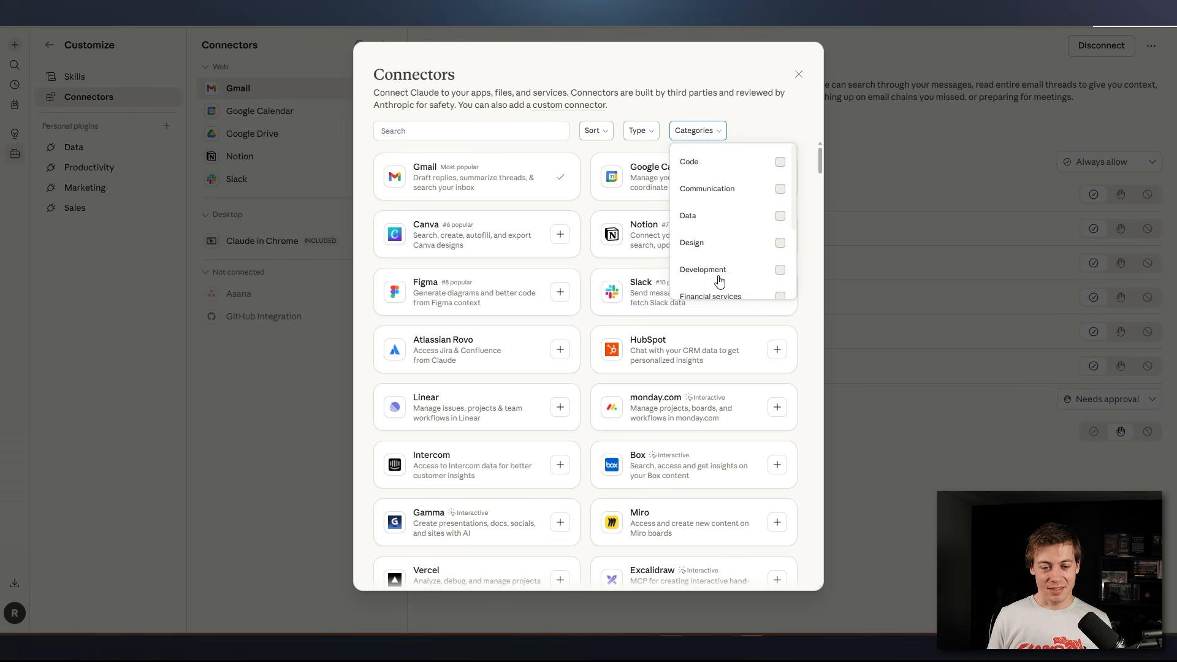
left_click(750, 134)
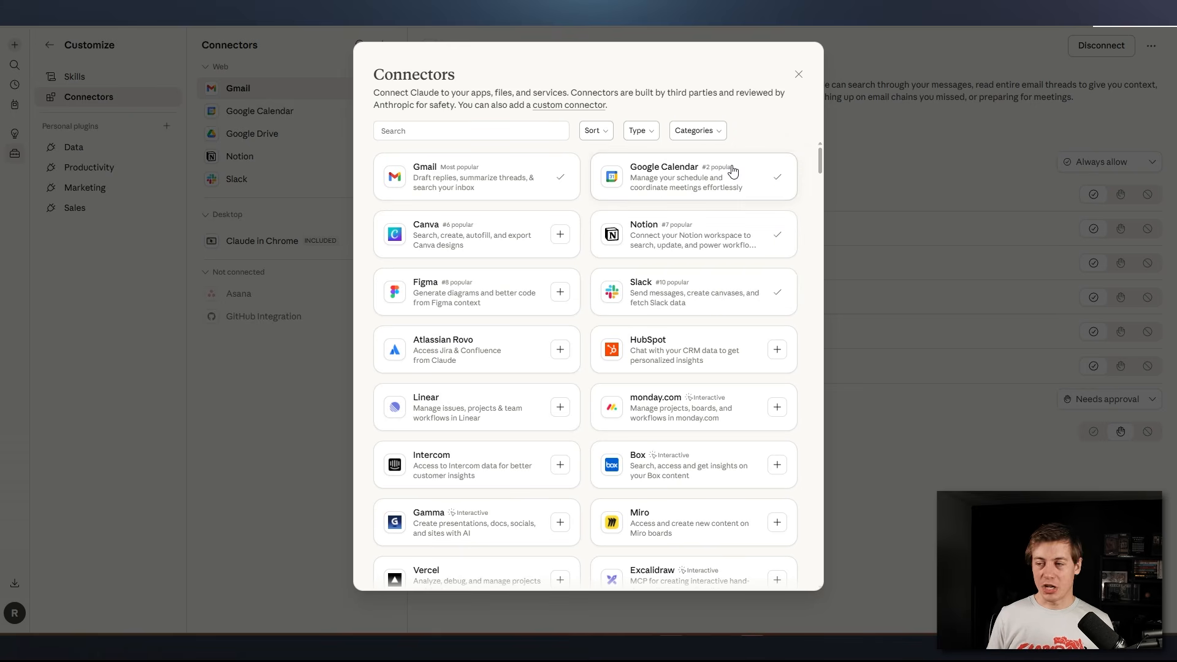
Search the connector directory for "strava".
left_click(481, 136)
type("stra")
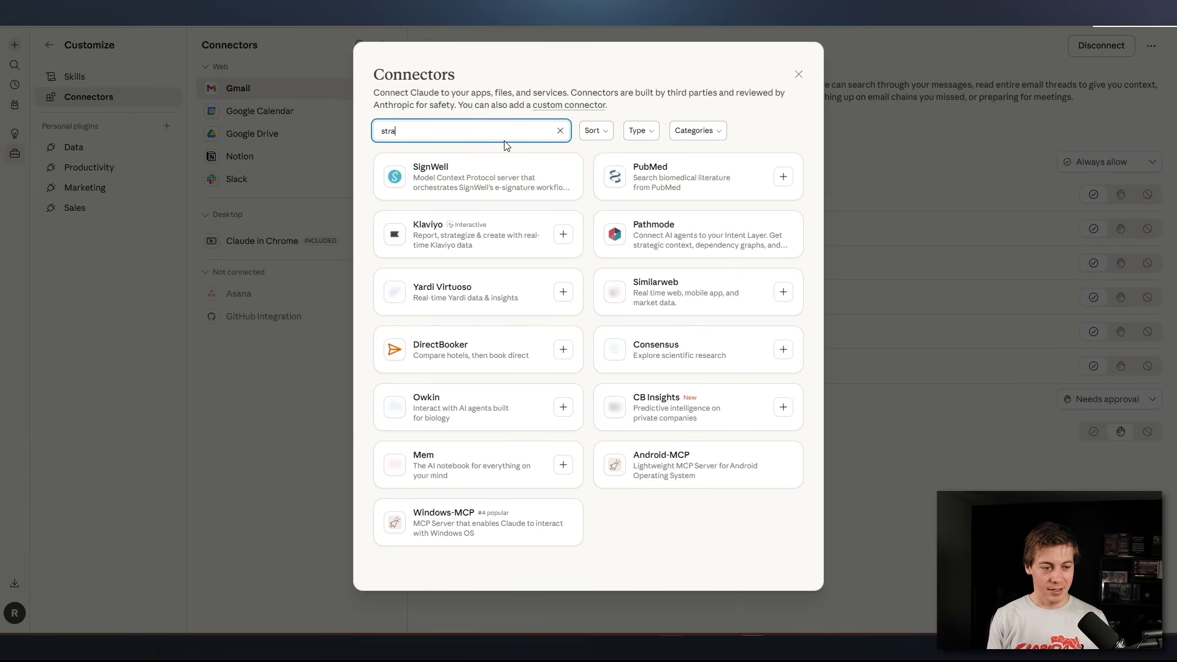
type("va")
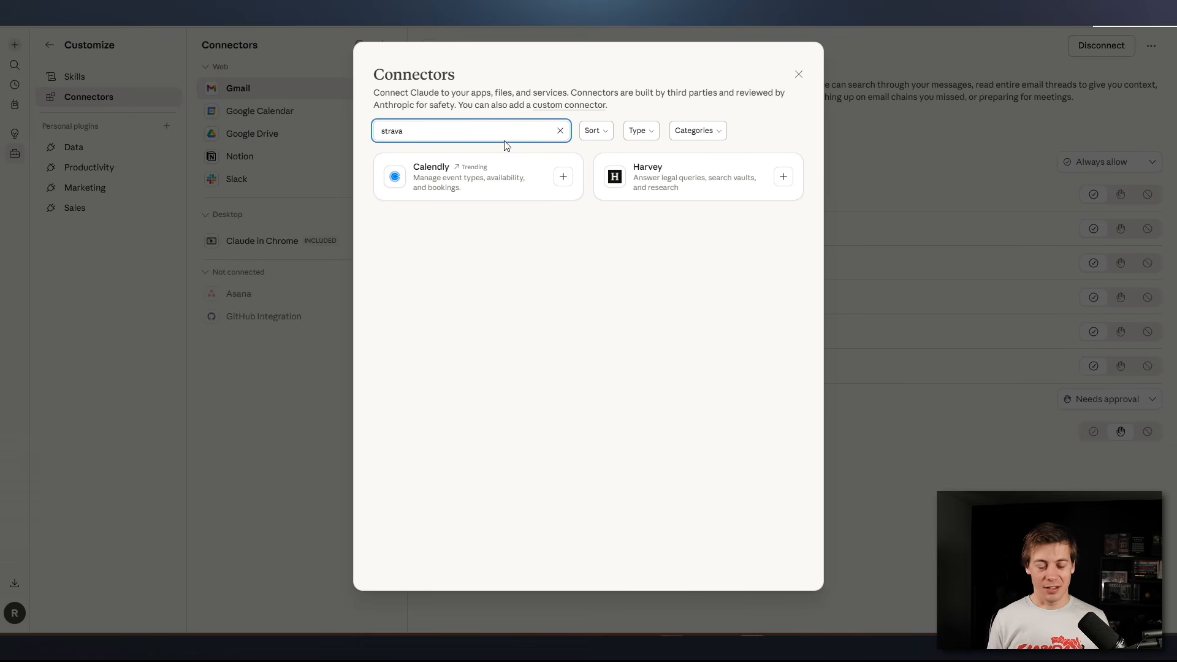
Replace the directory search with "garm", and empty the search again to list all connectors.
double_click(466, 136)
type("garm")
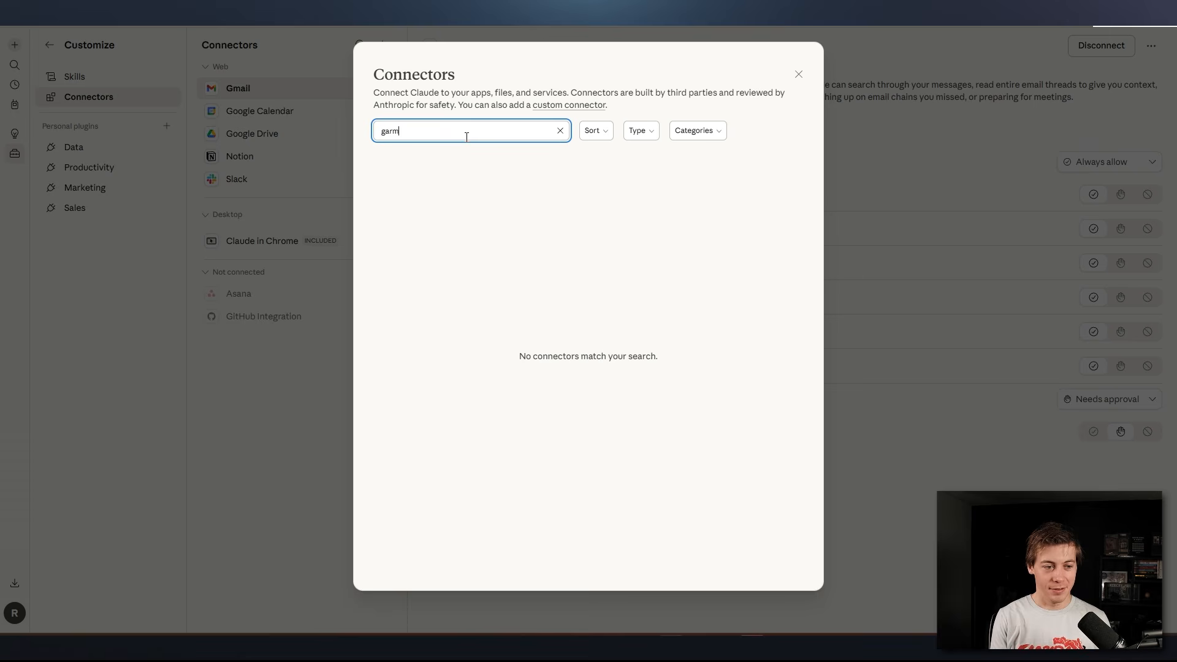
key("BackSpace")
key("BackSpace")
key("BackSpace")
key("BackSpace")
key("BackSpace")
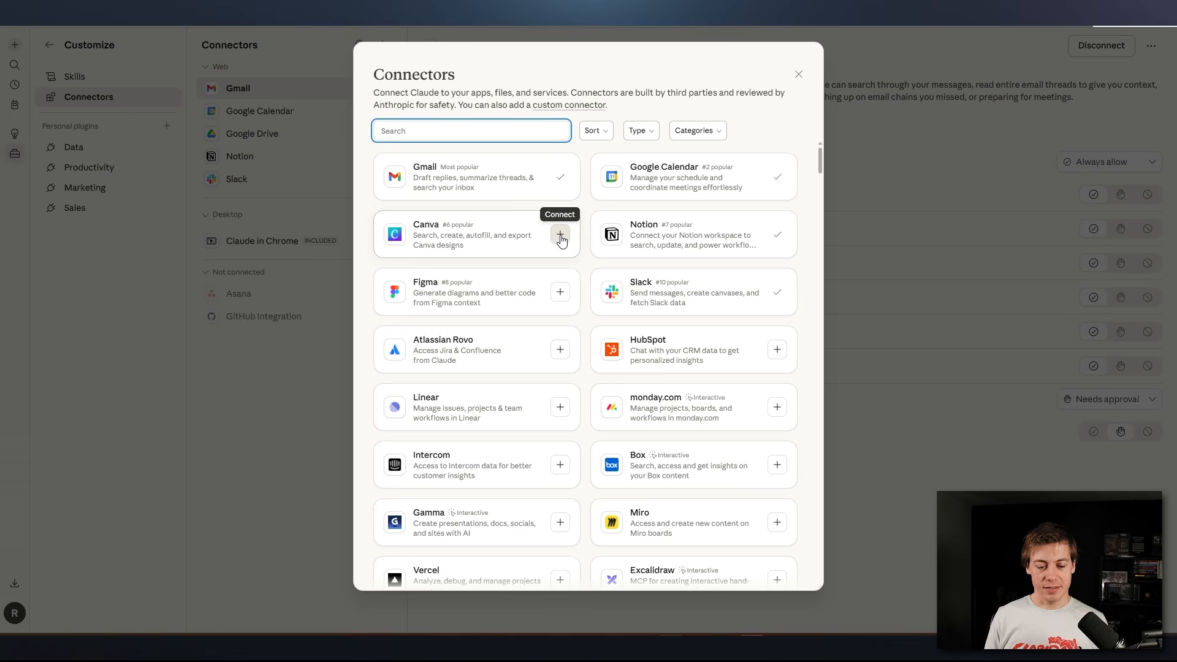
Search the directory for "google", clear the search and close the connector directory.
type("google")
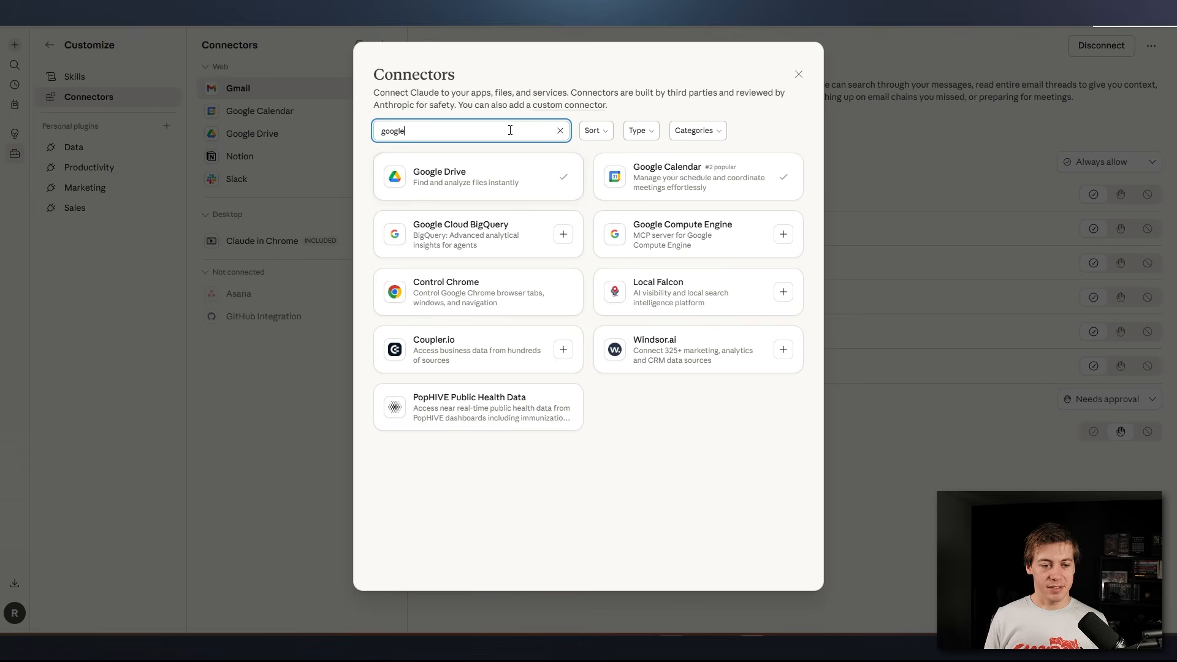
left_click(559, 130)
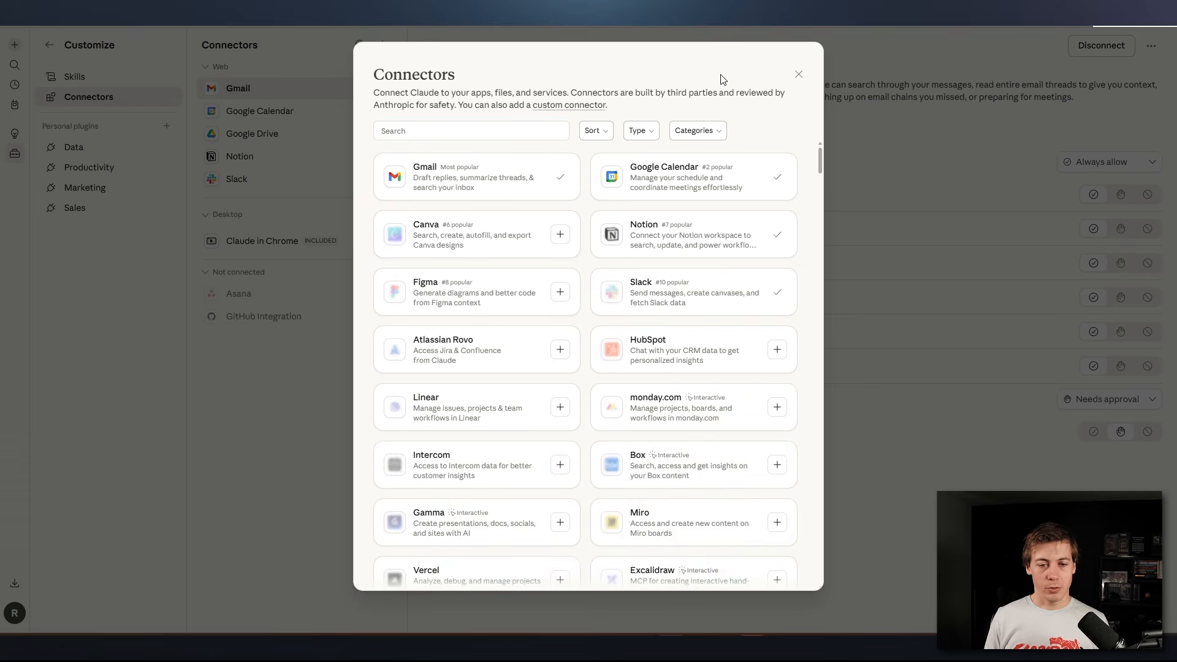
left_click(798, 74)
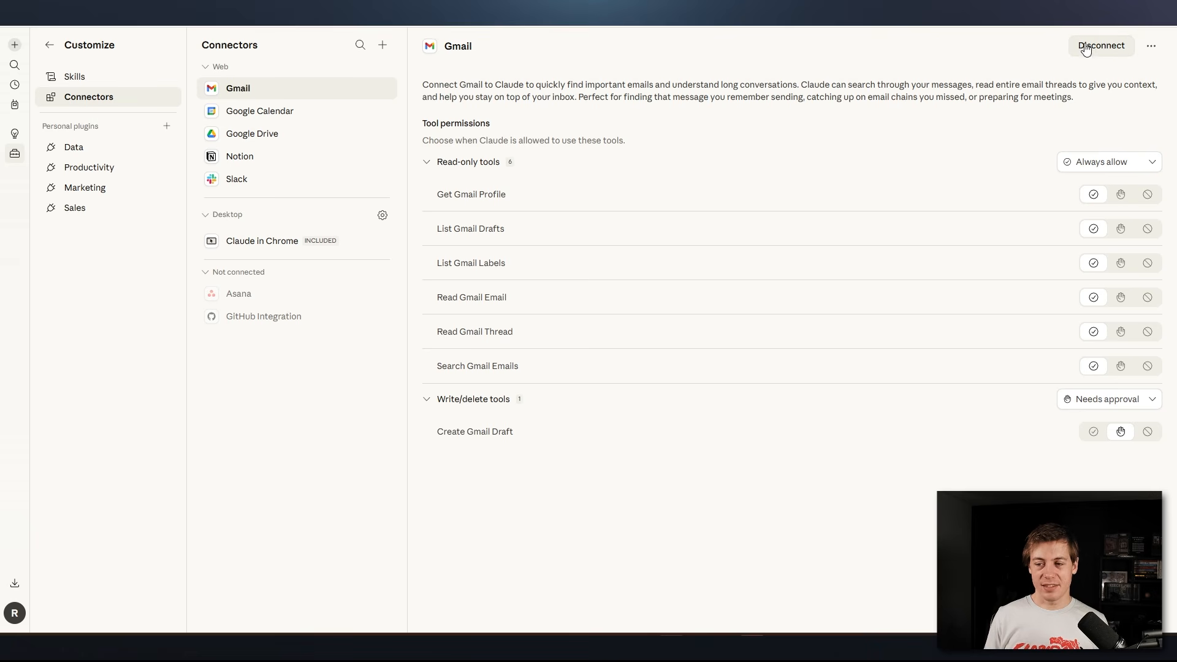
Disconnect the Gmail connector and confirm the disconnection.
left_click(1120, 47)
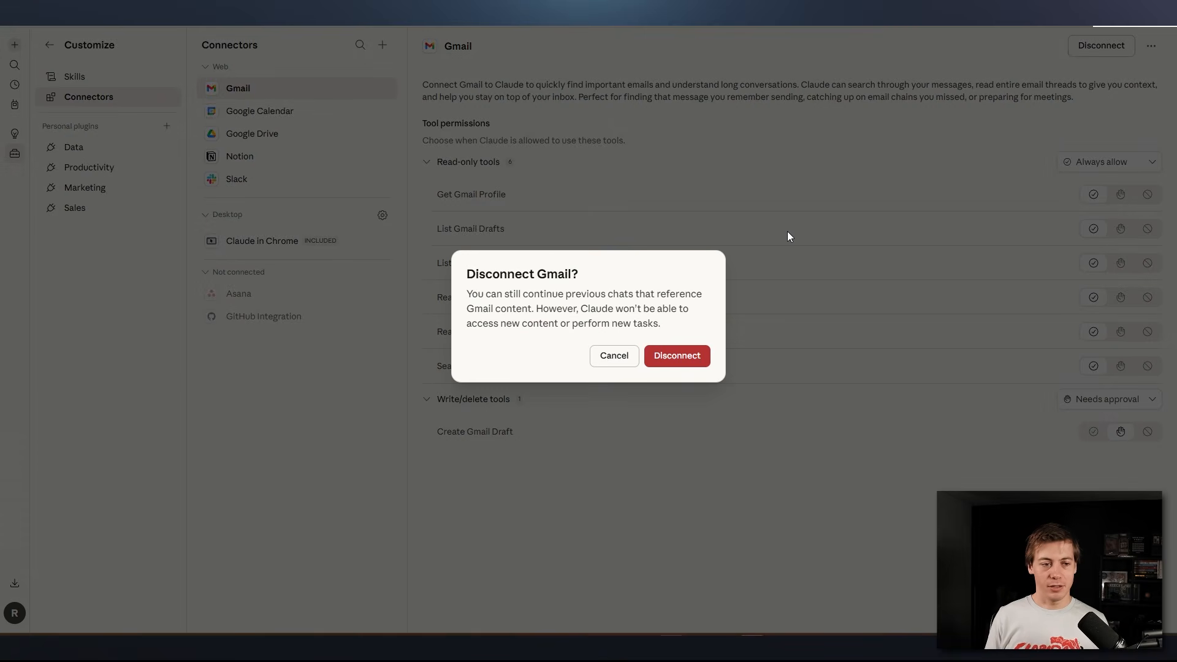
left_click(696, 361)
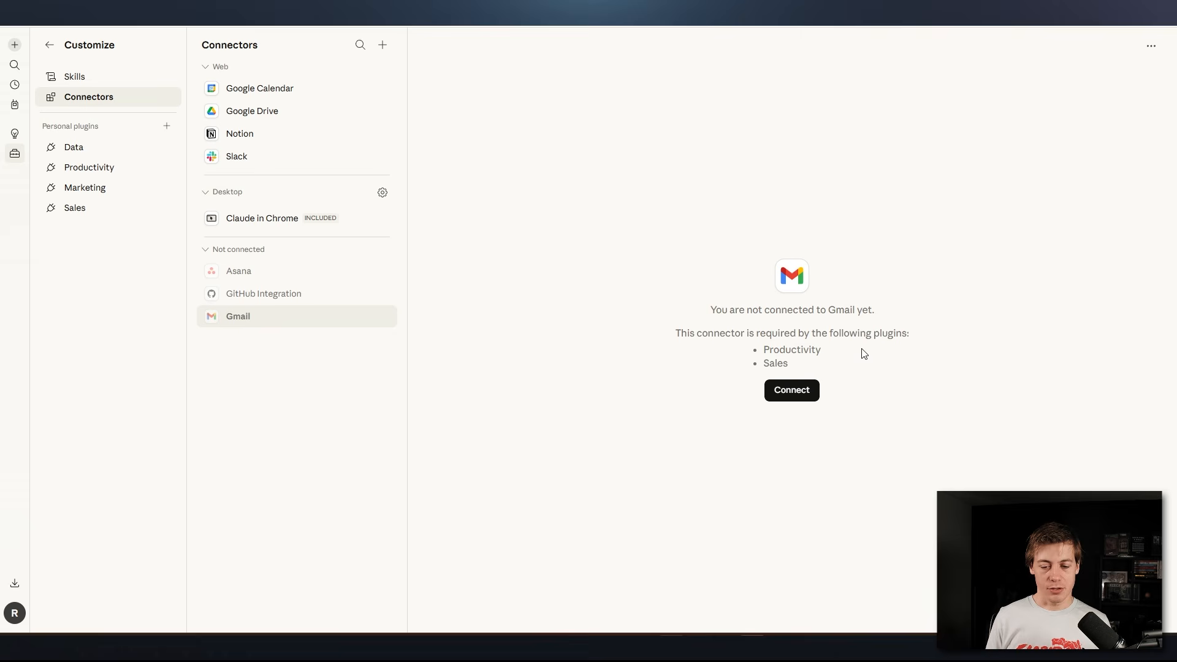
left_click_drag(794, 366, 609, 329)
left_click(601, 326)
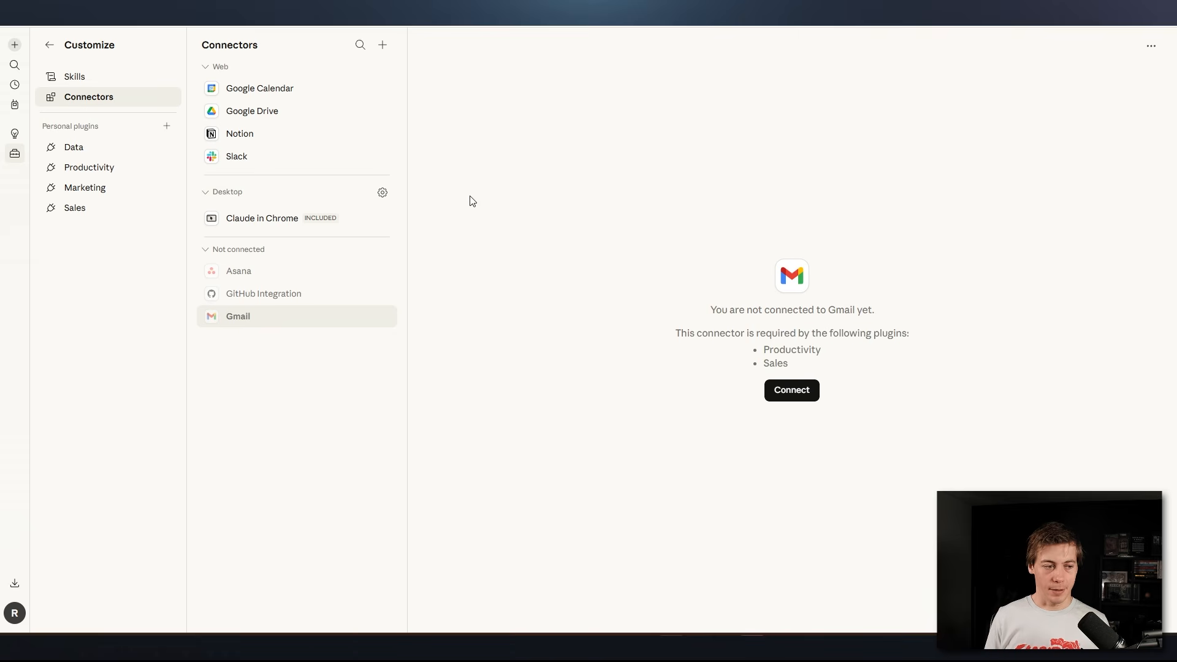
Browse the connector directory again and start connecting Gmail from its entry.
left_click(383, 45)
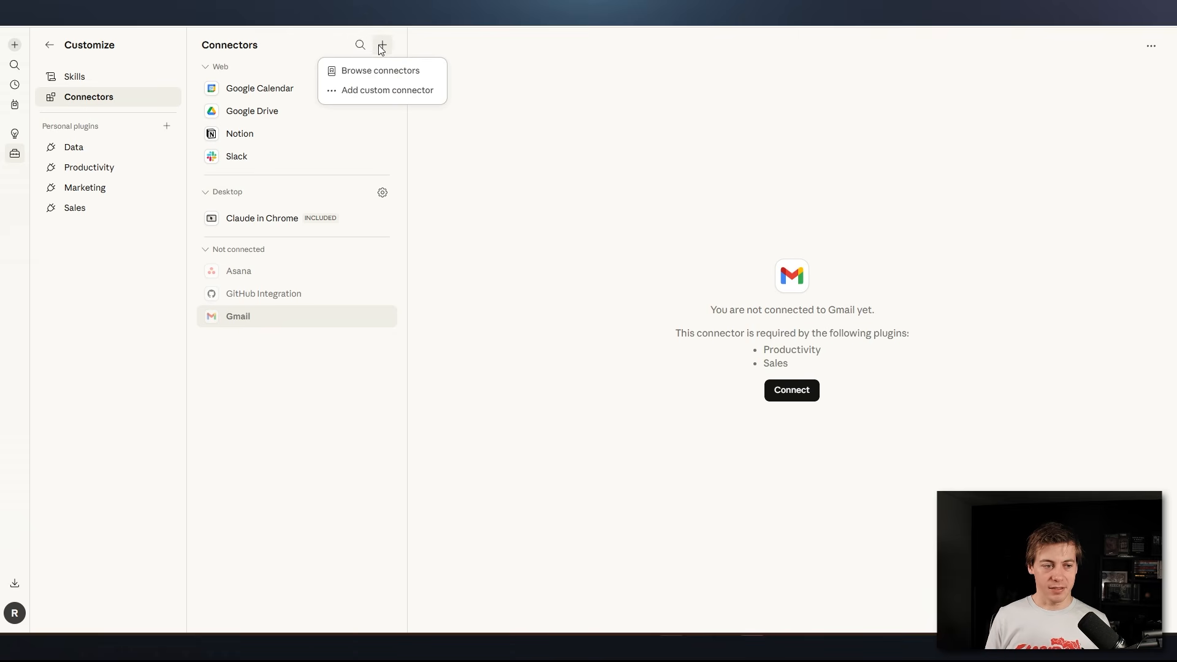
left_click(381, 71)
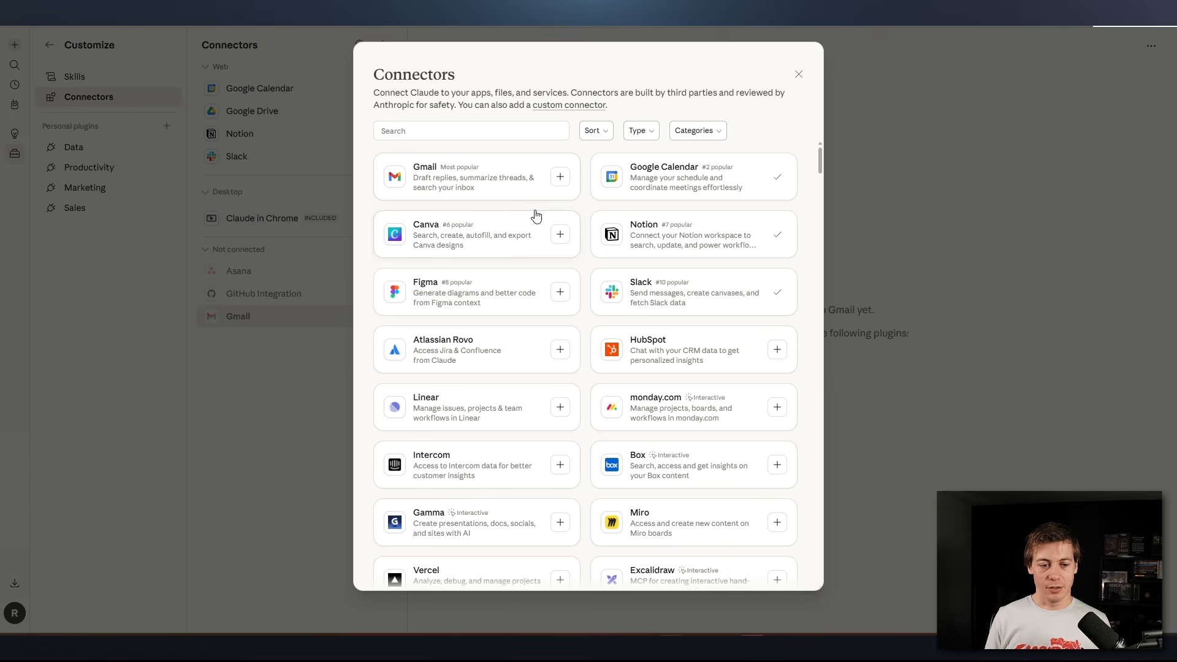
left_click(555, 178)
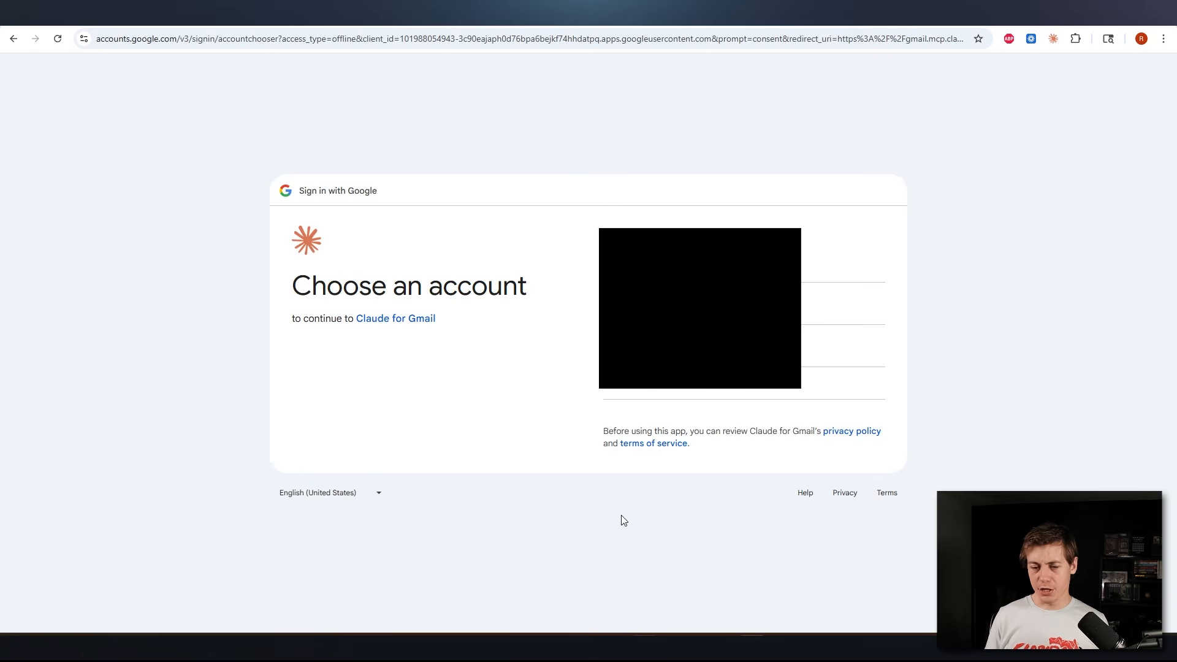
Choose the Google account in the browser, grant Claude for Gmail access, and return to Claude to finish connecting.
left_click(846, 303)
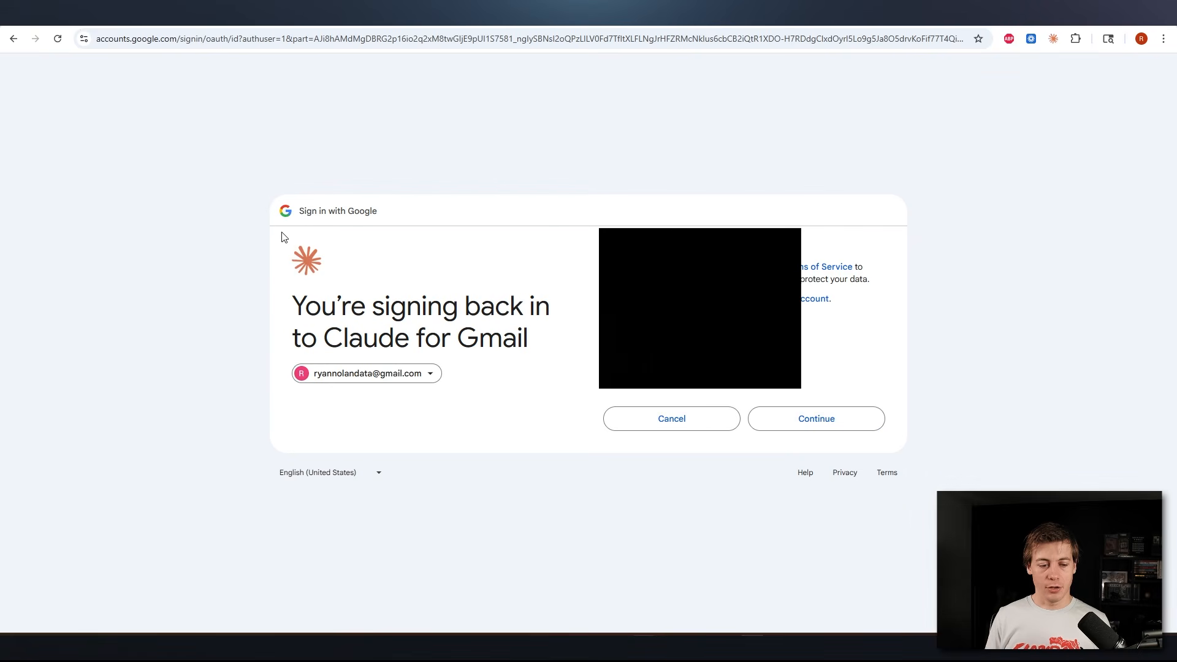
left_click(791, 422)
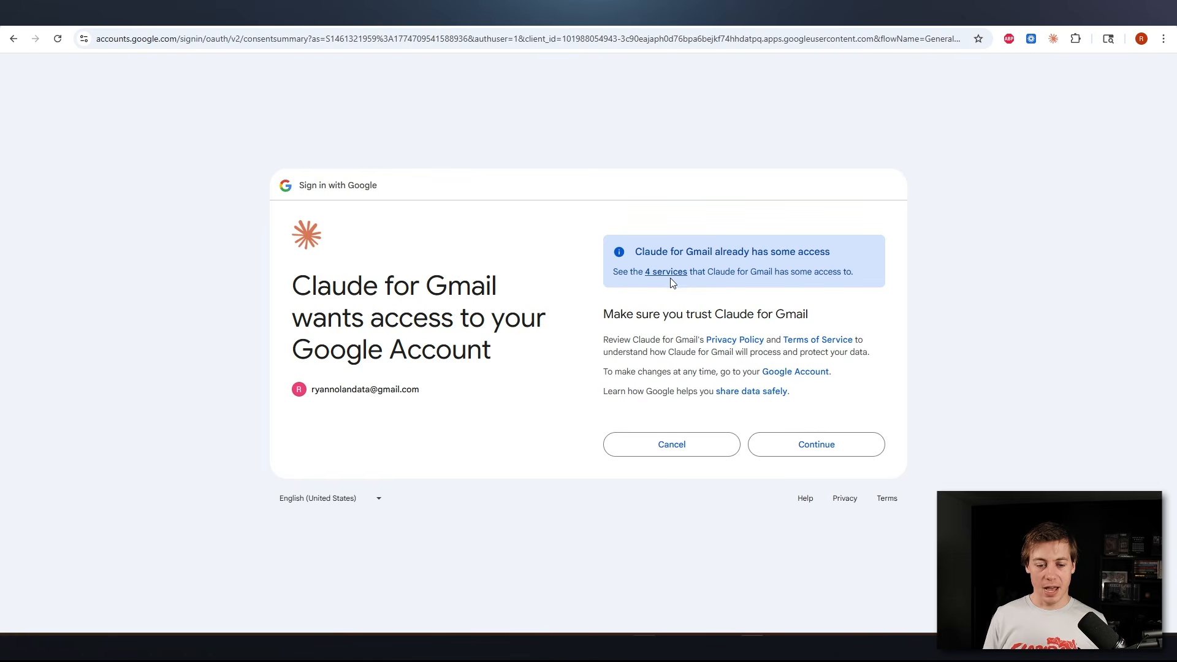
left_click(833, 446)
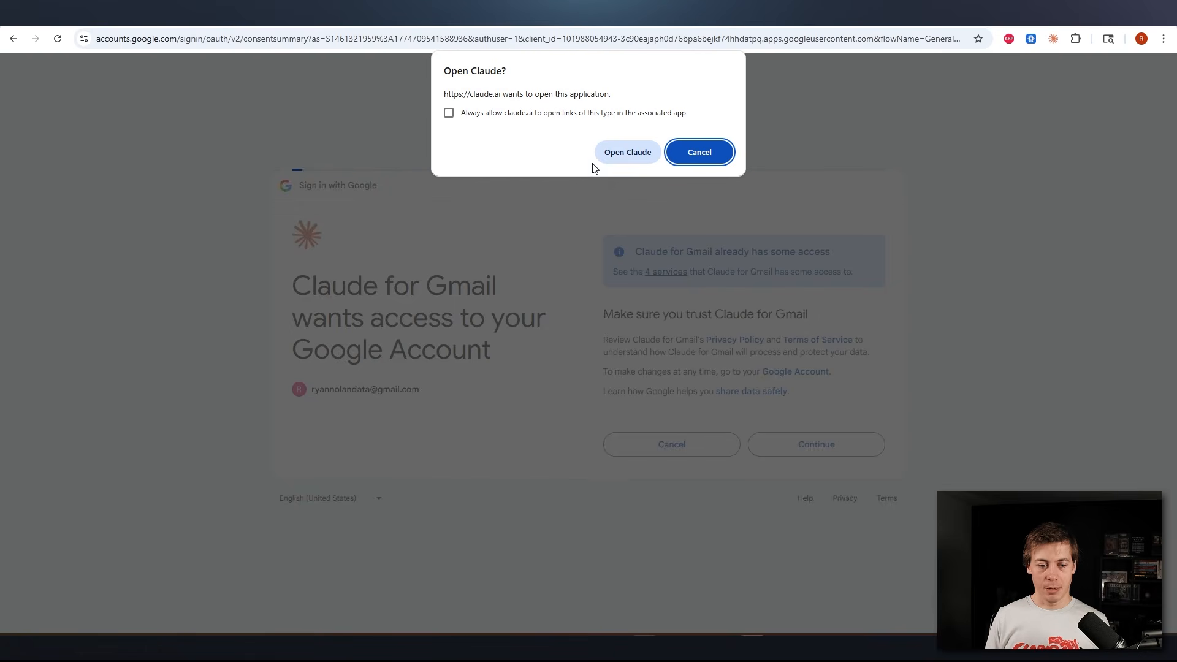
left_click(623, 152)
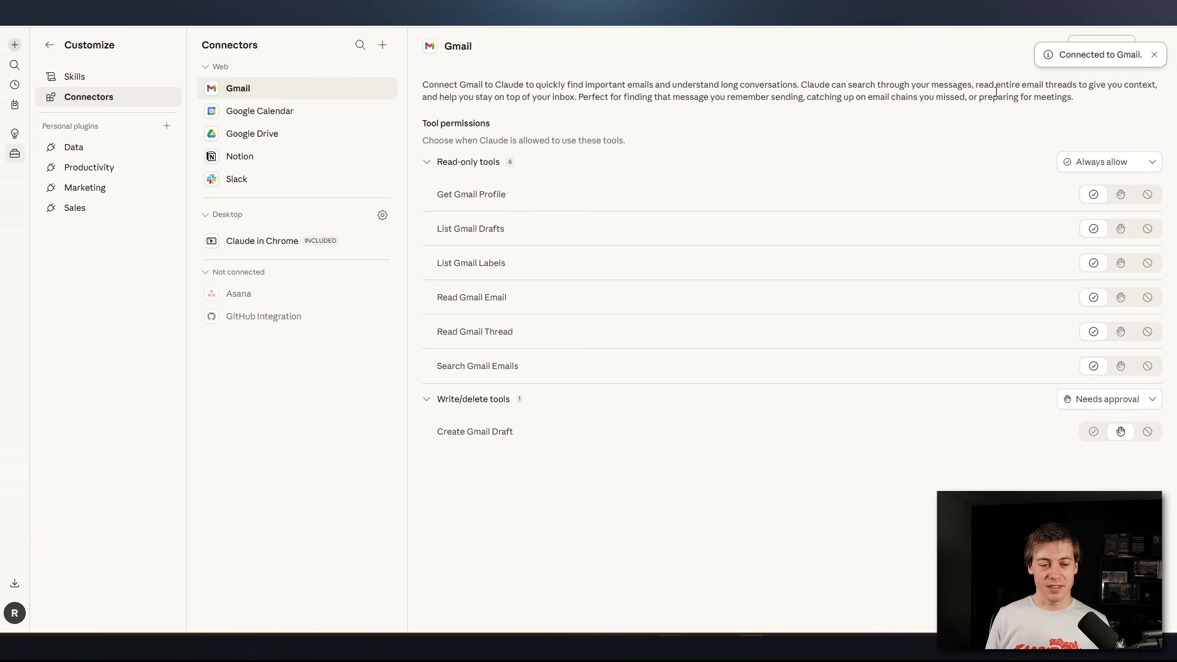
left_click(1154, 55)
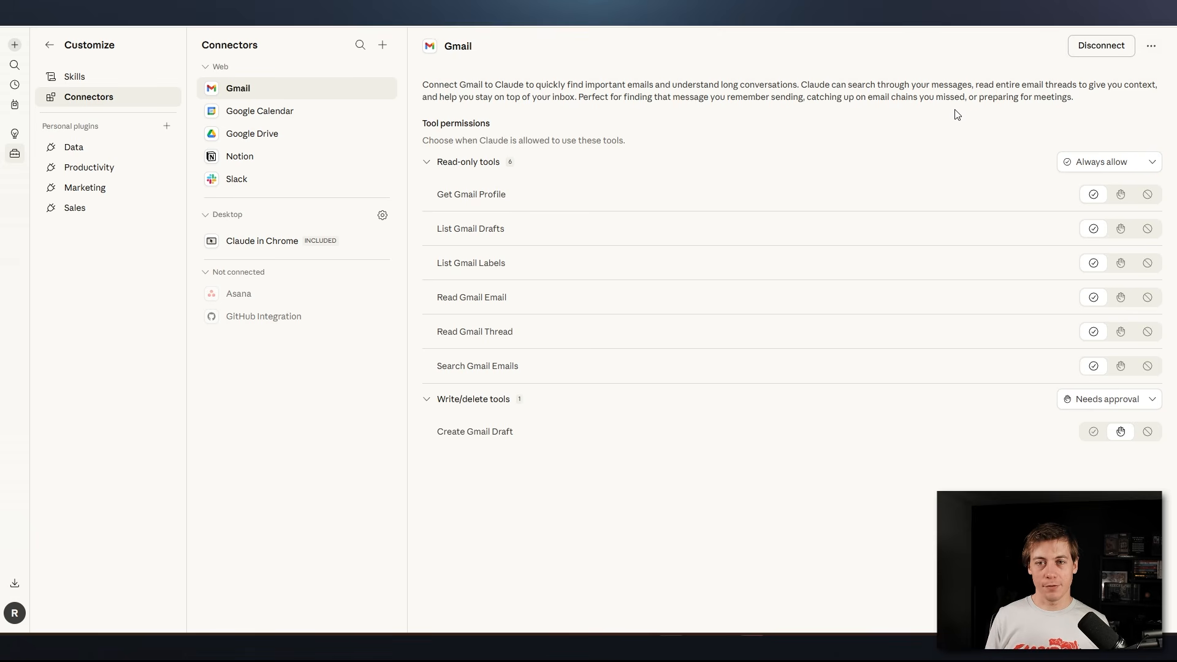
Review Gmail's description and tool permissions, set Get Gmail Profile to Needs approval, and reset all read-only tools to Always allow.
triple_click(438, 83)
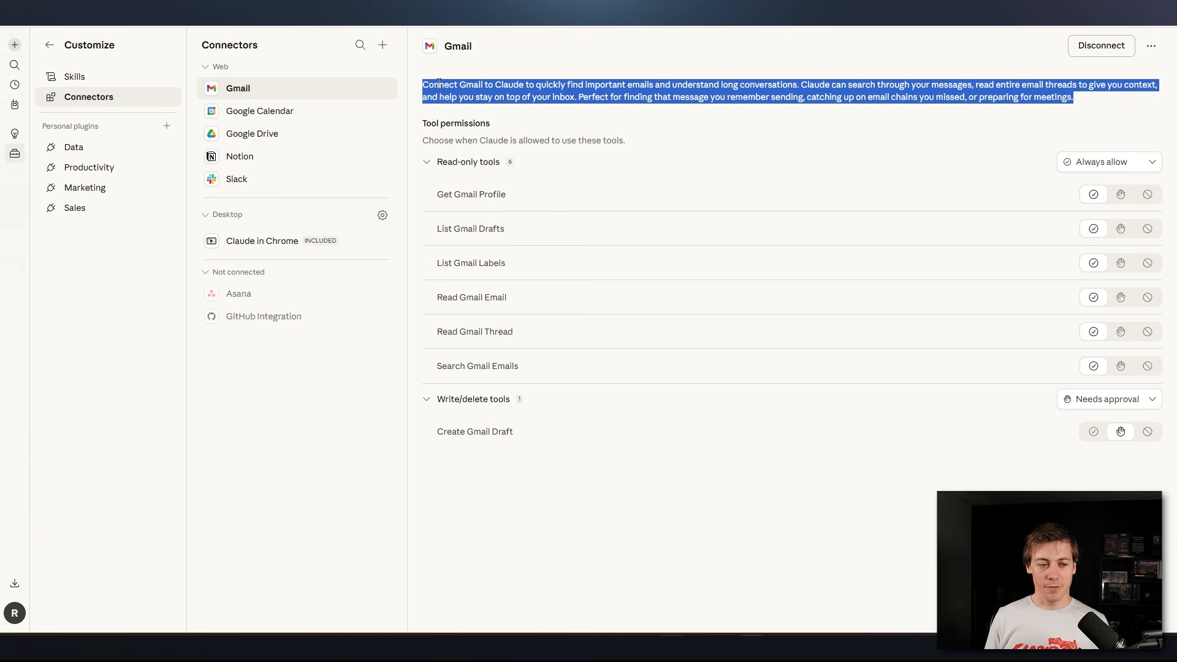
triple_click(464, 140)
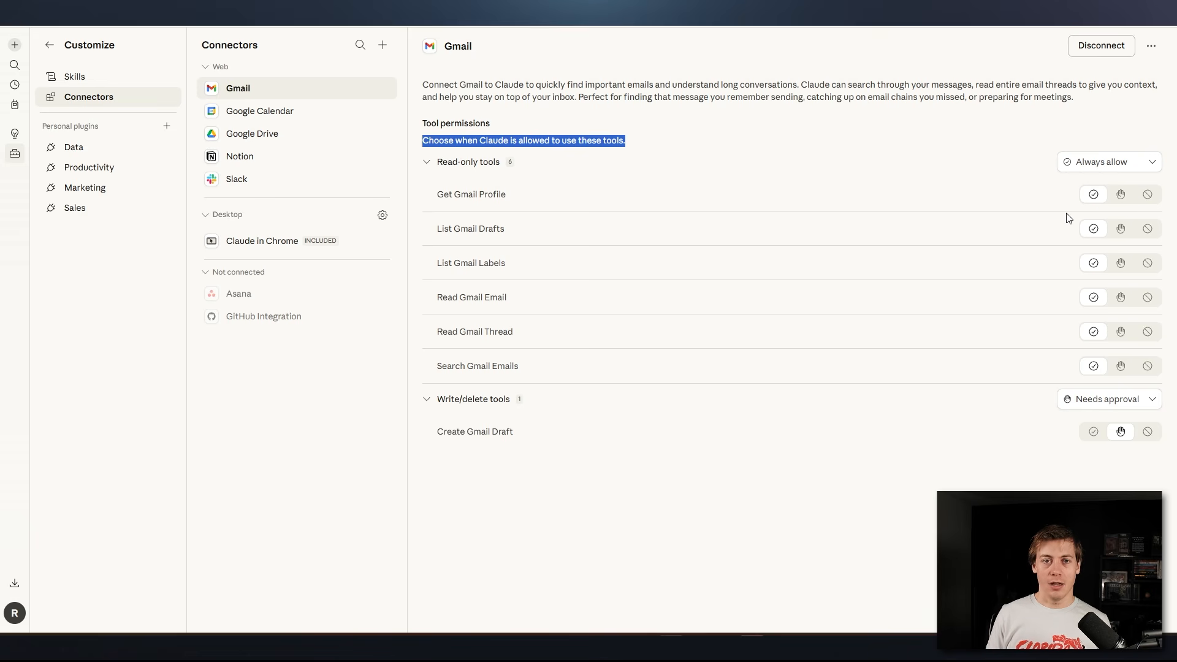
left_click(1121, 194)
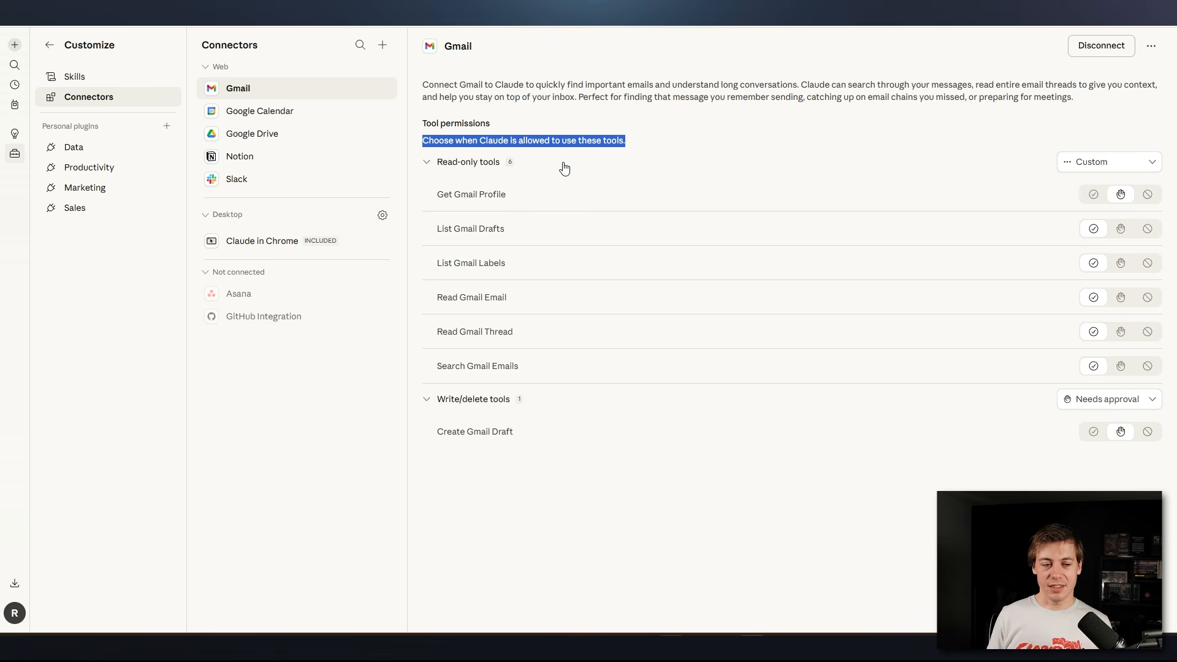
left_click(1089, 170)
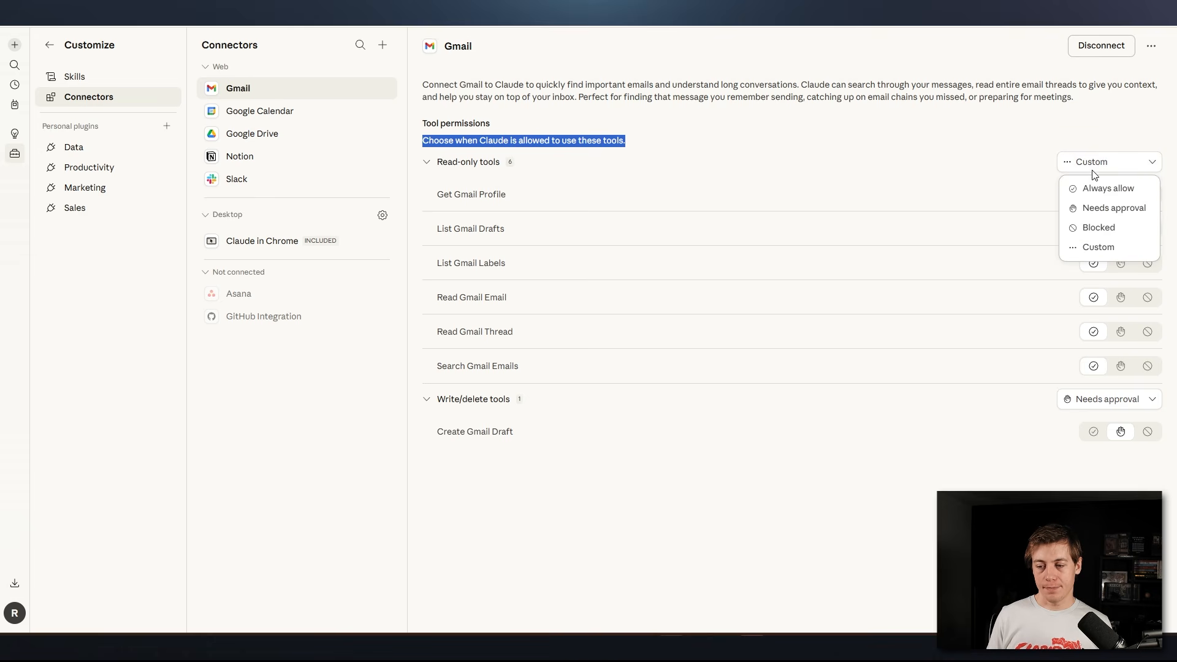
left_click(1094, 187)
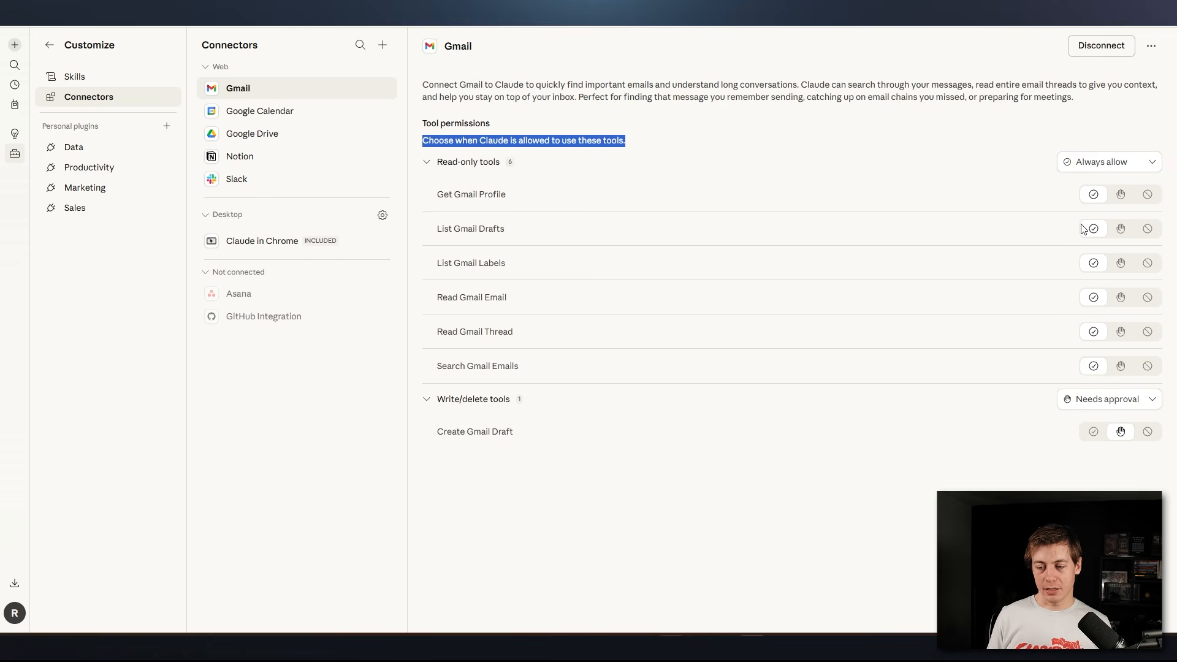
left_click(1154, 55)
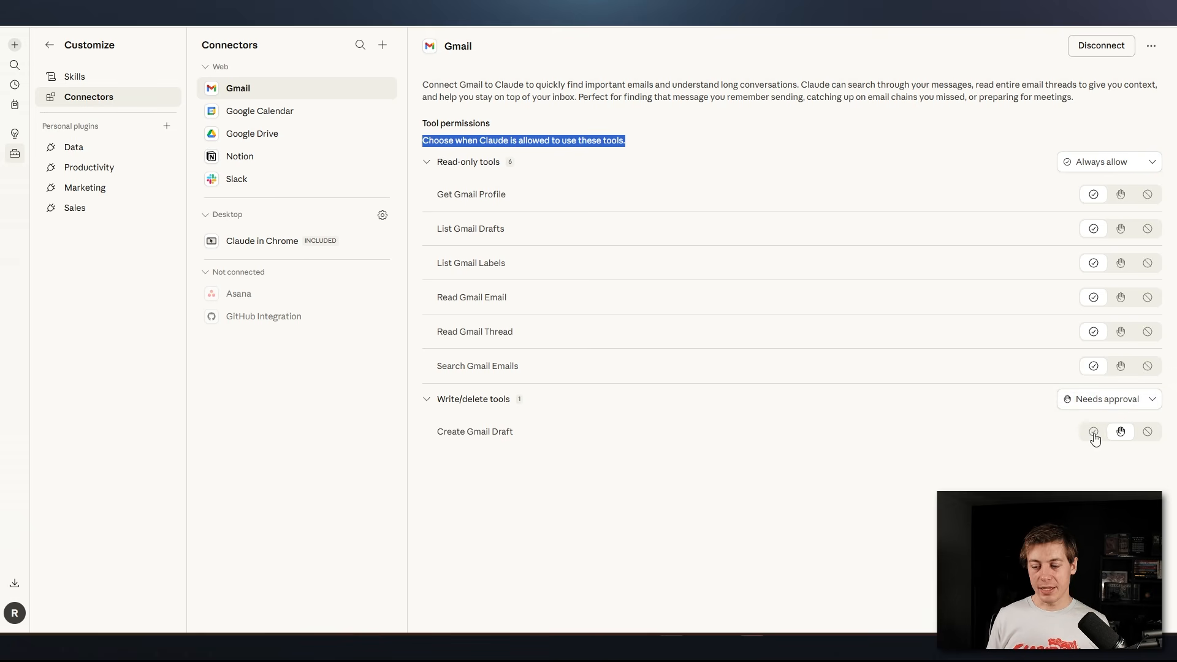
Set the permission of Gmail's Create Gmail Draft tool to Blocked.
left_click(1148, 432)
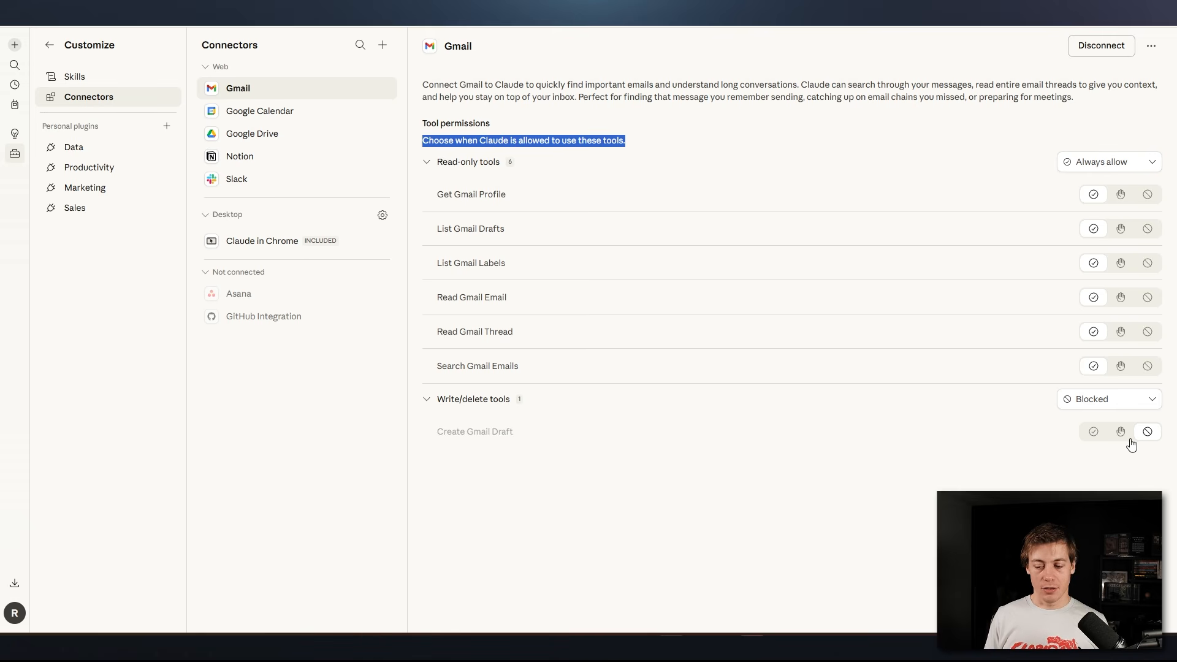
Try Always allow for Gmail's Create Gmail Draft tool, and settle on Needs approval.
left_click(1093, 433)
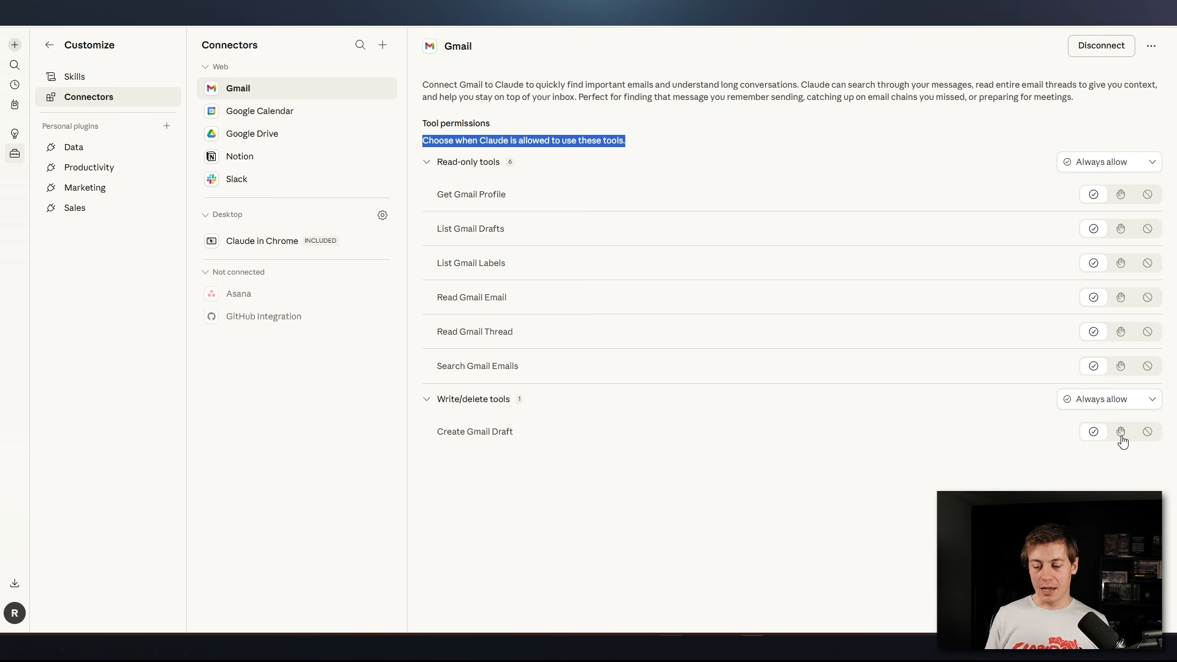
left_click(1120, 432)
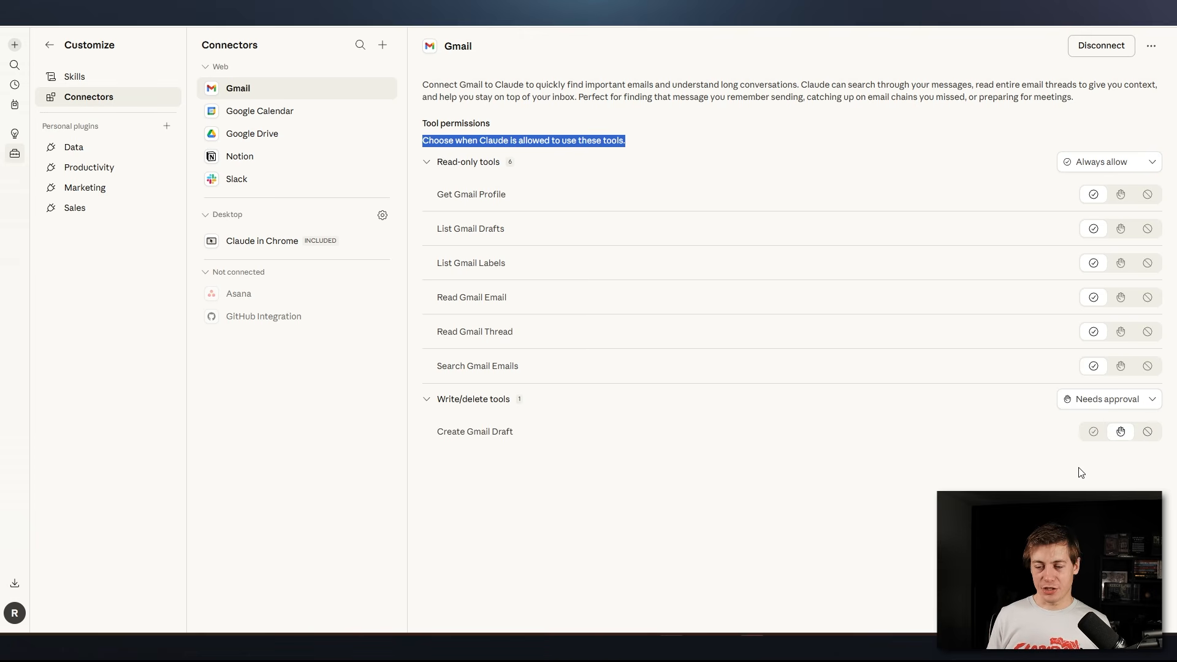
Review the descriptions and tool permissions of the Google Calendar, Google Drive, Notion and Slack connectors.
left_click(256, 112)
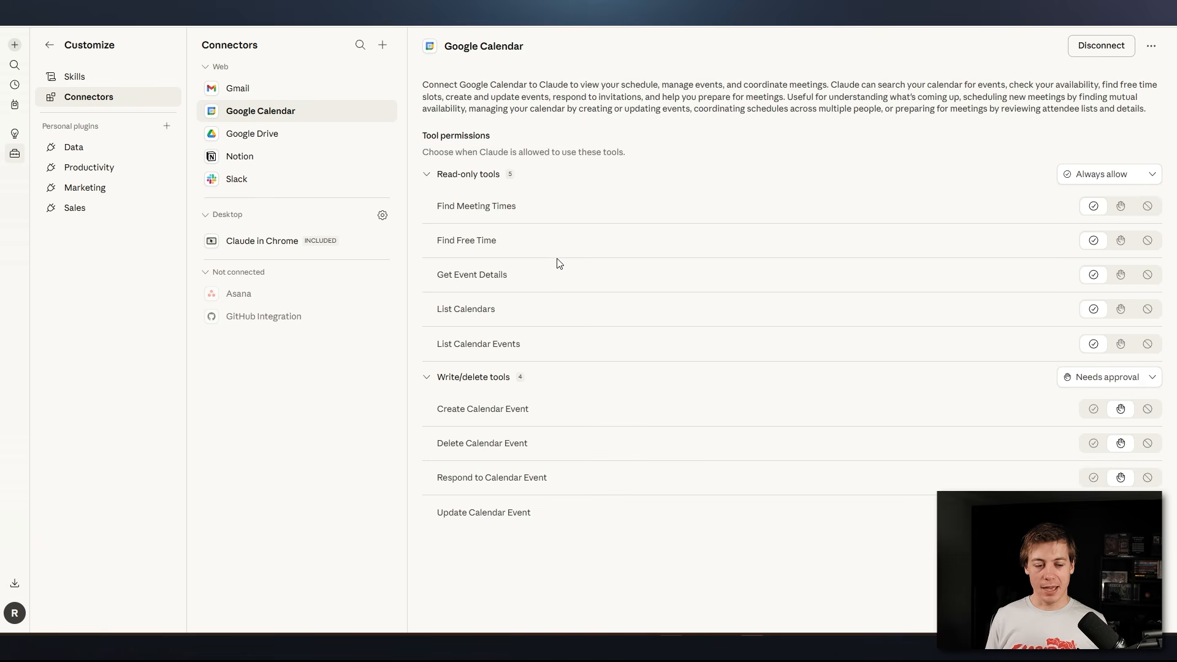
left_click(265, 140)
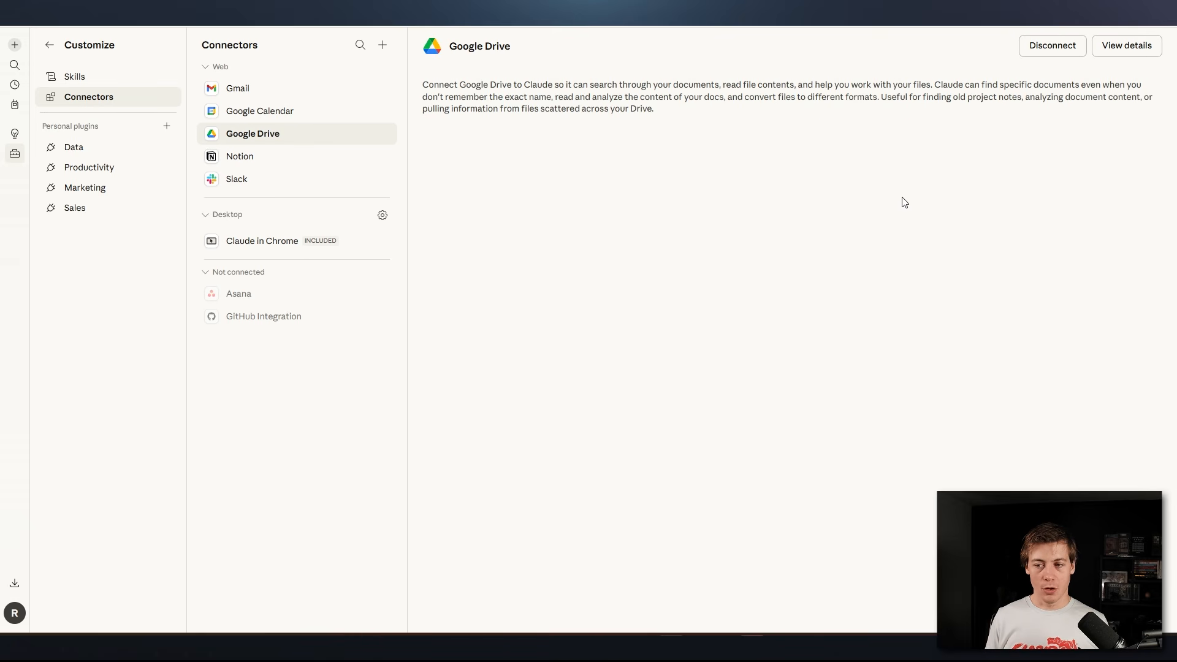
left_click(264, 161)
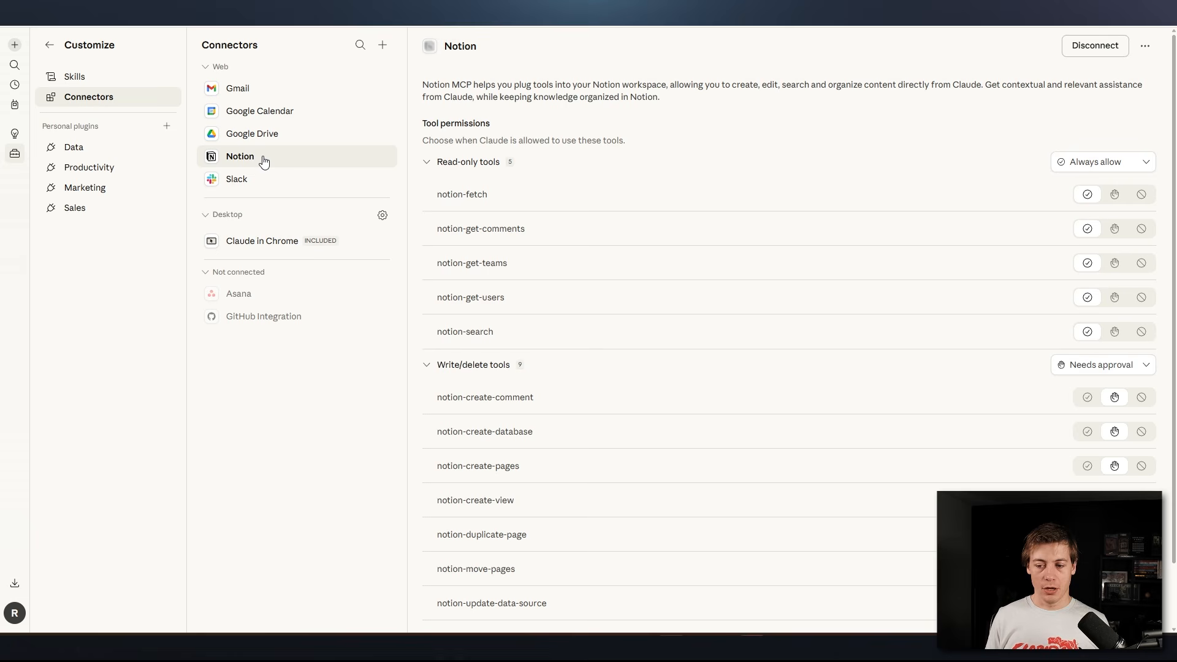
scroll(552, 257, "down", 1)
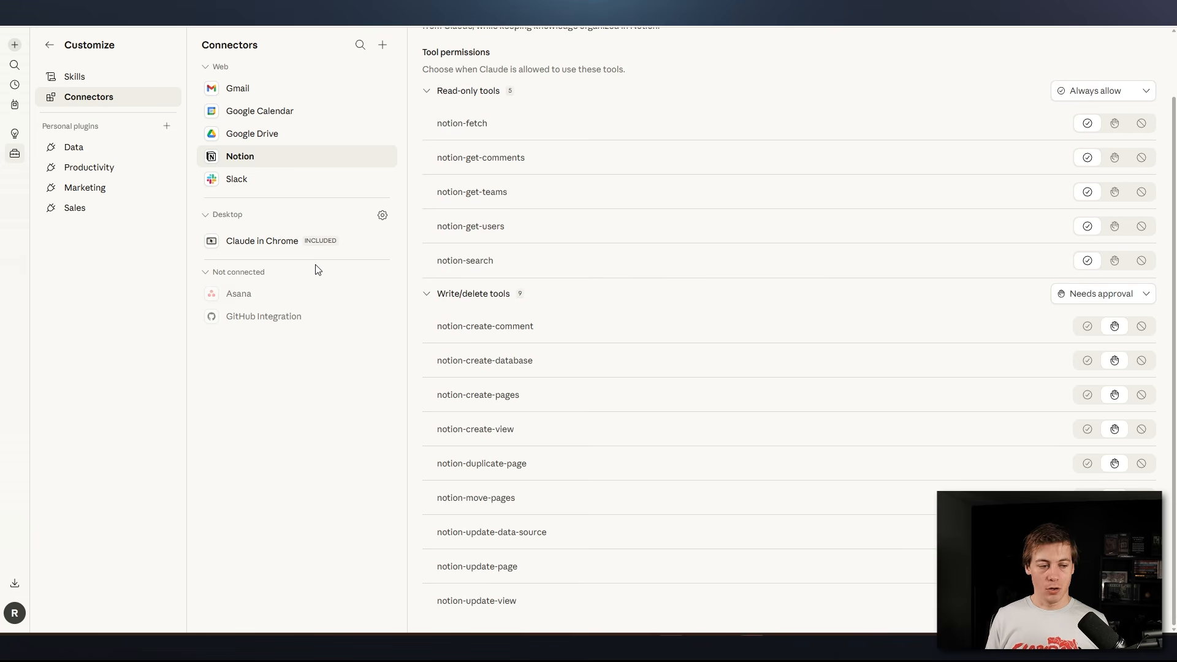
left_click(252, 183)
scroll(606, 152, "up", 2)
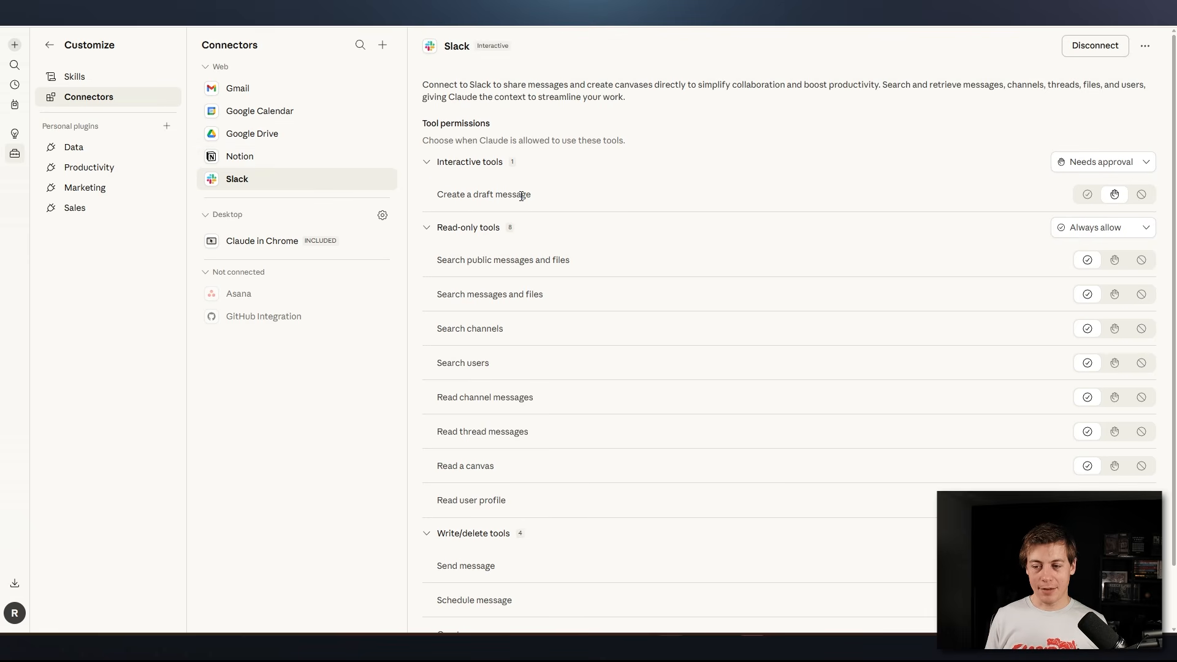
scroll(546, 357, "down", 2)
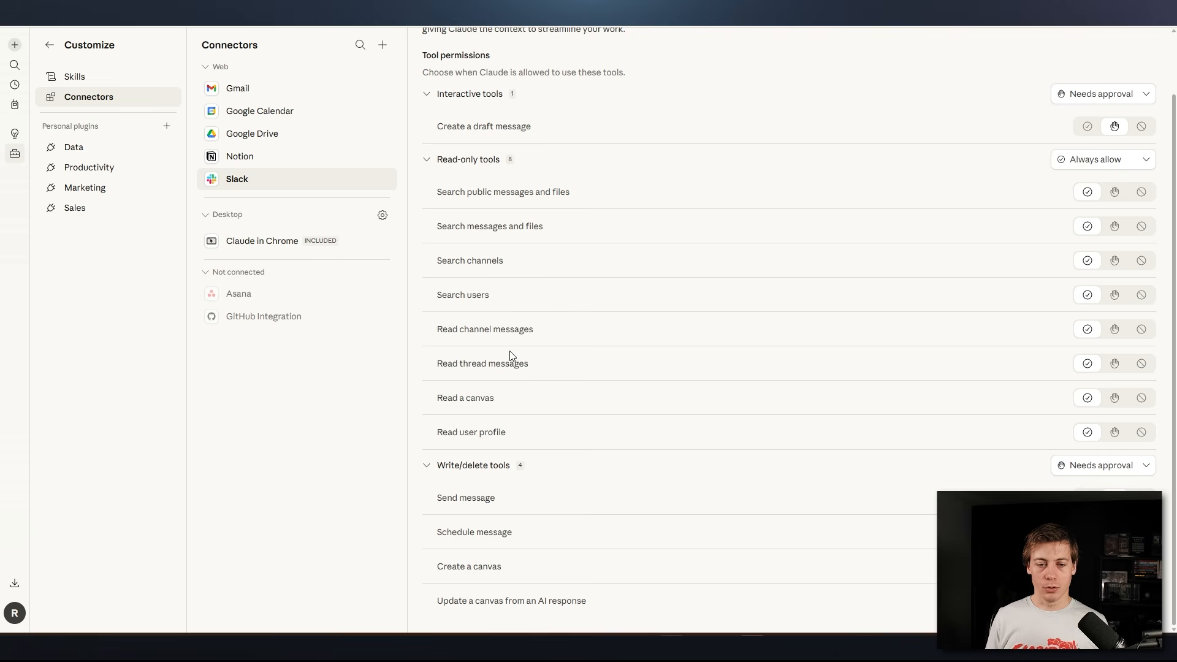
scroll(510, 356, "up", 1)
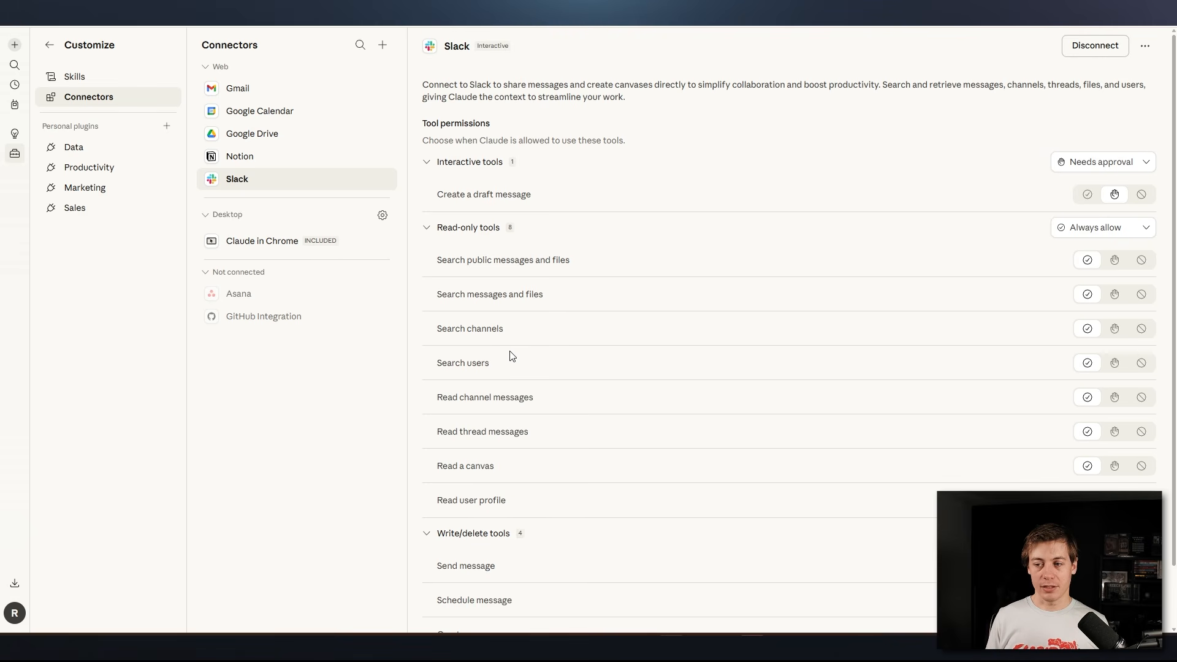
left_click(277, 157)
left_click(282, 136)
Examine the Gmail connector's details, including its tools, version and connector URL, and close them.
left_click(258, 89)
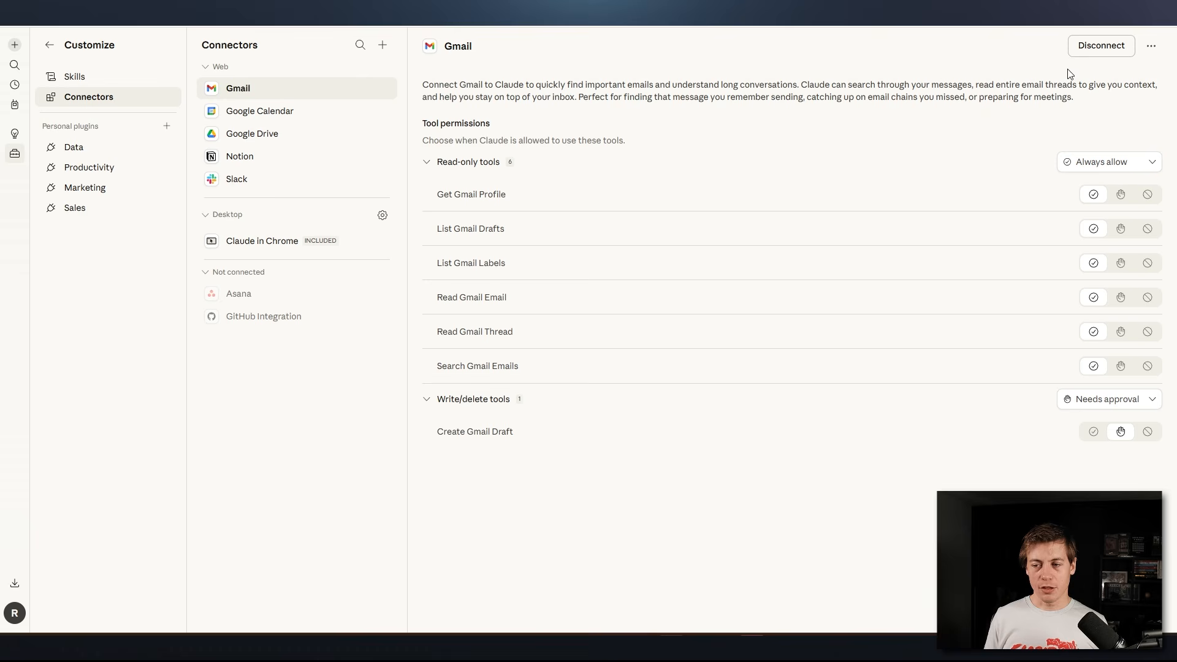
left_click(1153, 53)
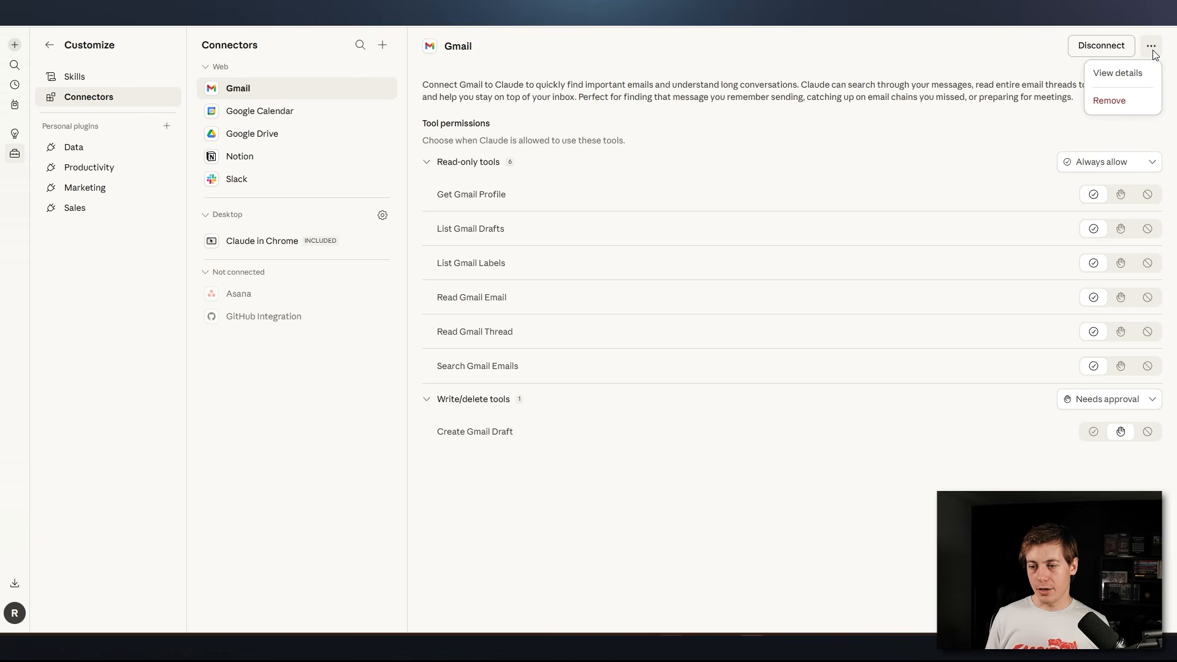
left_click(1127, 74)
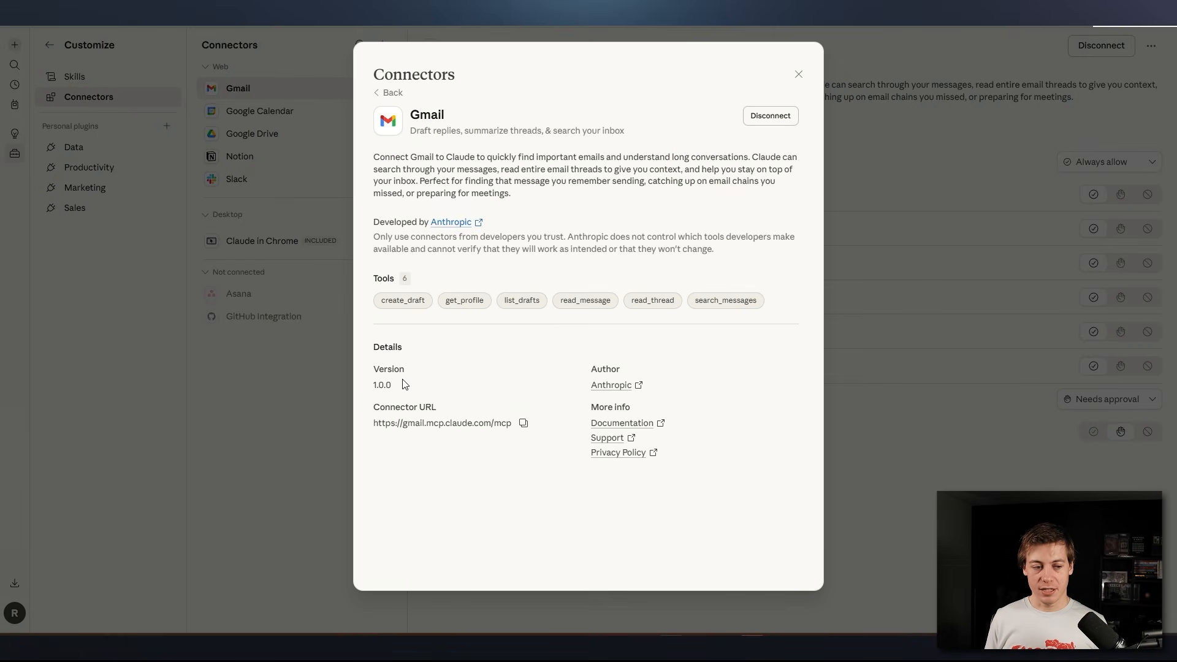
left_click_drag(405, 384, 359, 385)
left_click(478, 390)
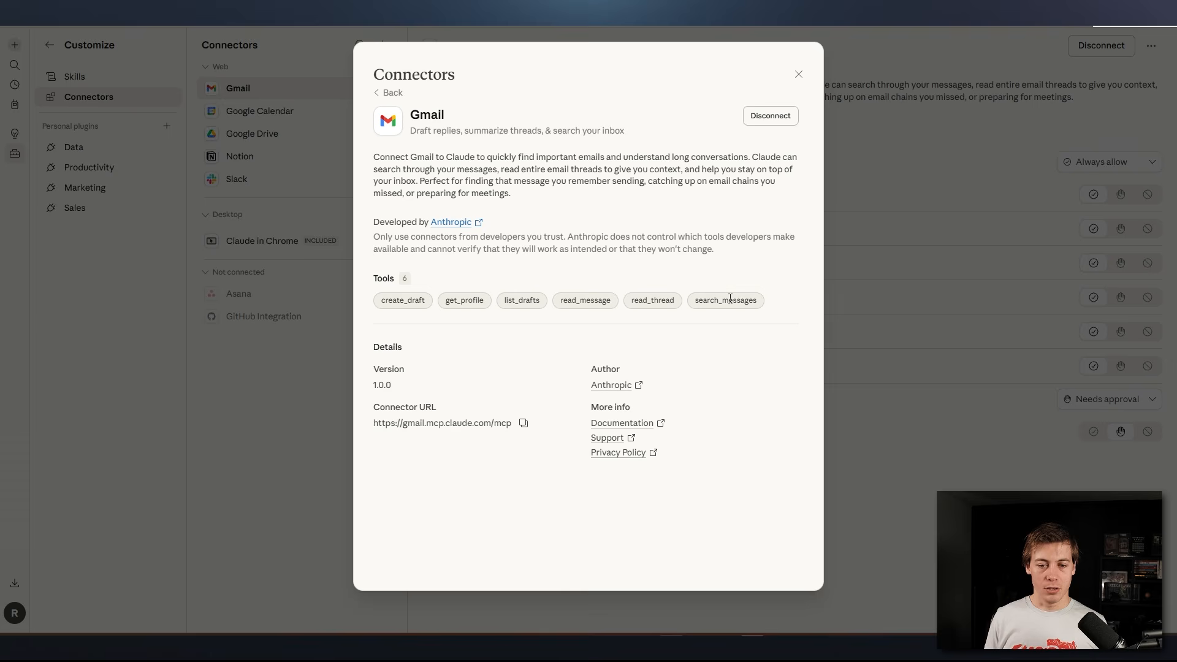
left_click(804, 77)
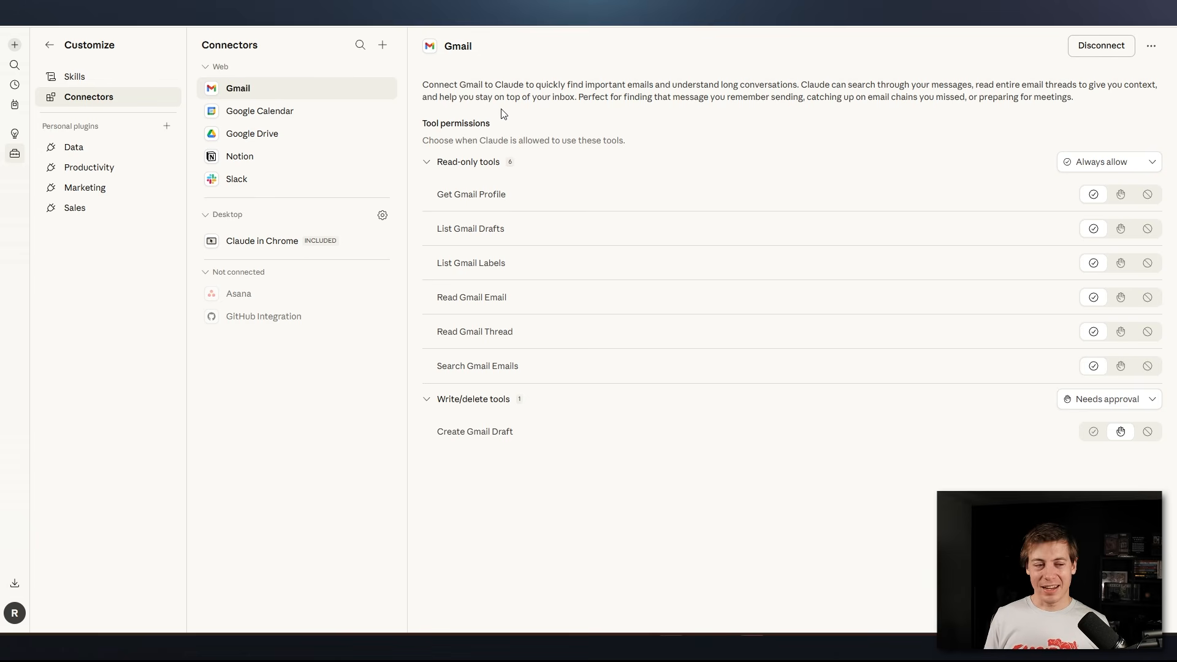
Examine the custom connector form's name, remote MCP server URL and advanced OAuth fields, and cancel without adding one.
left_click(383, 45)
left_click(392, 92)
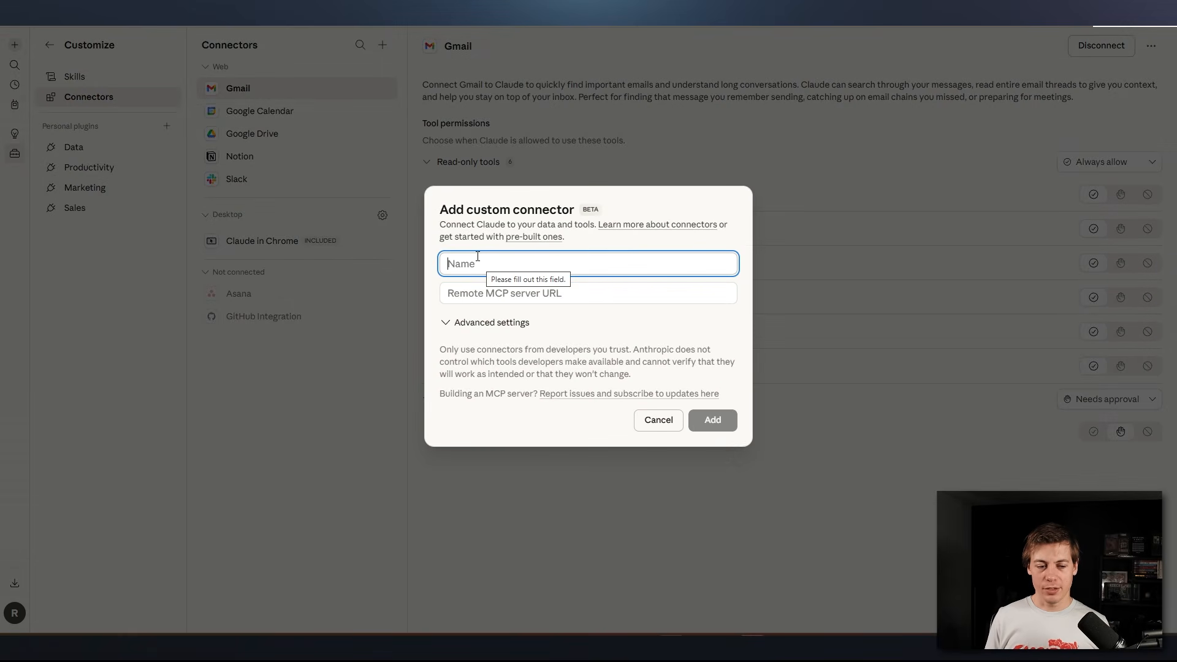
left_click(468, 293)
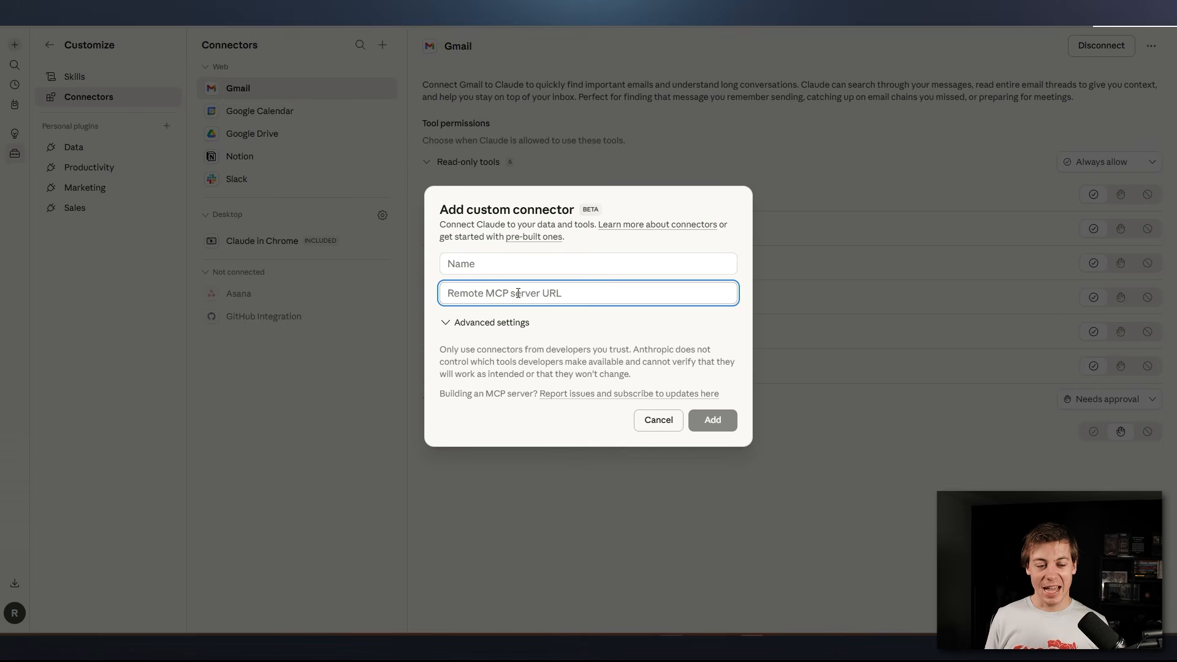
left_click(450, 325)
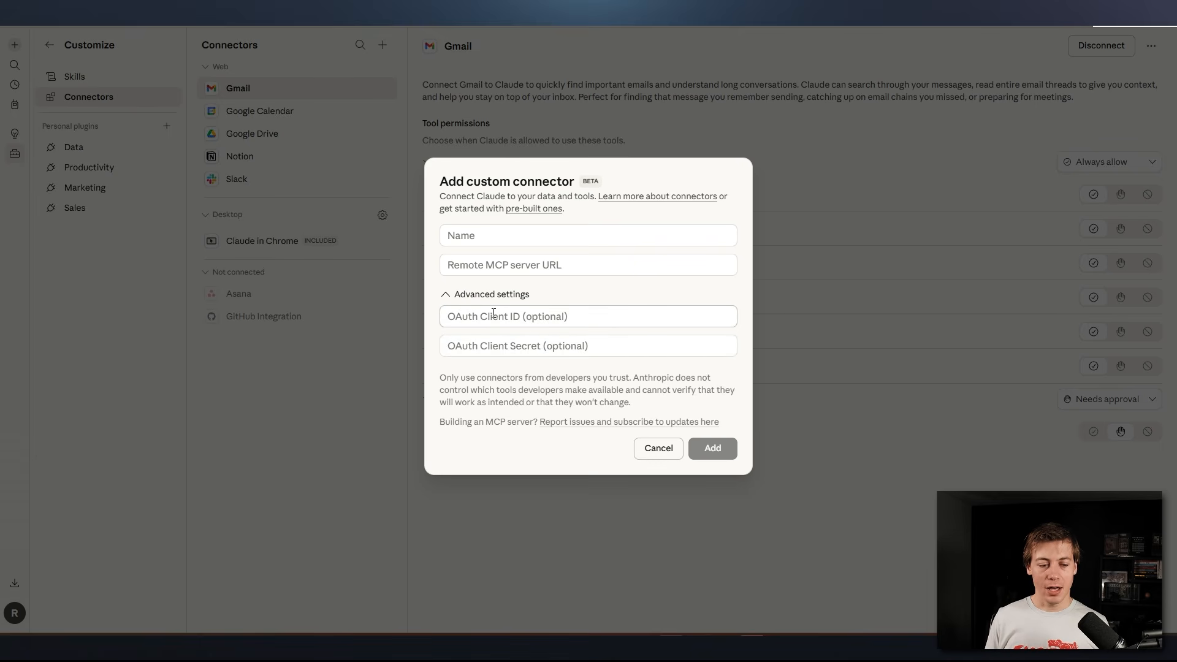
left_click(462, 315)
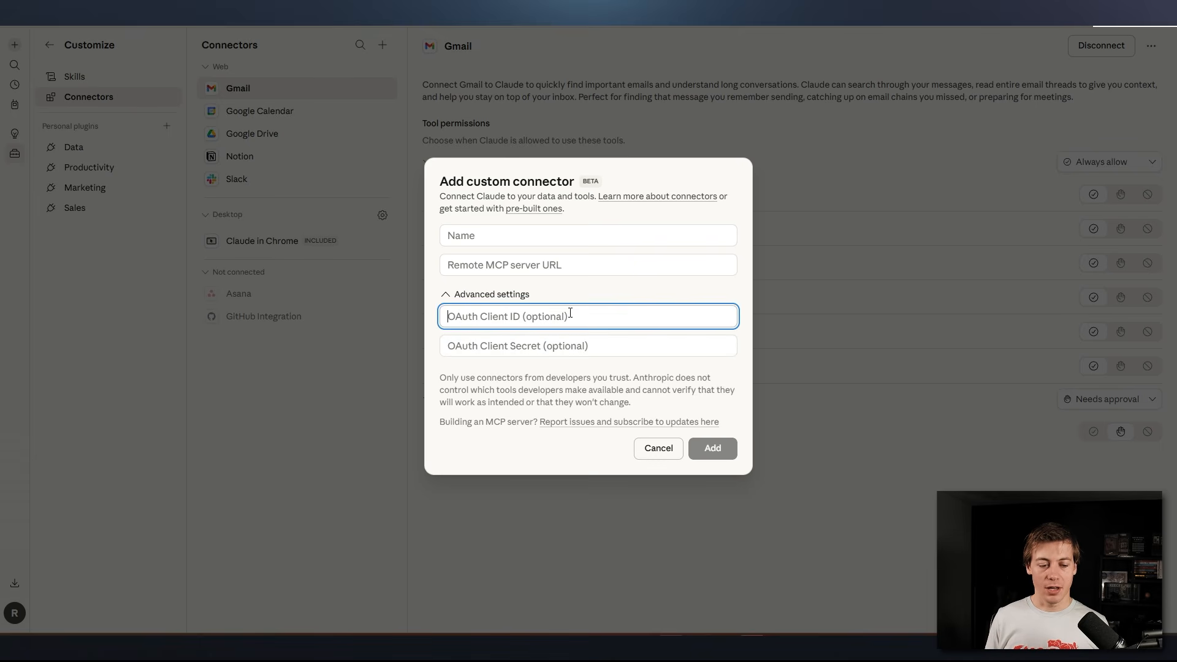
left_click(528, 347)
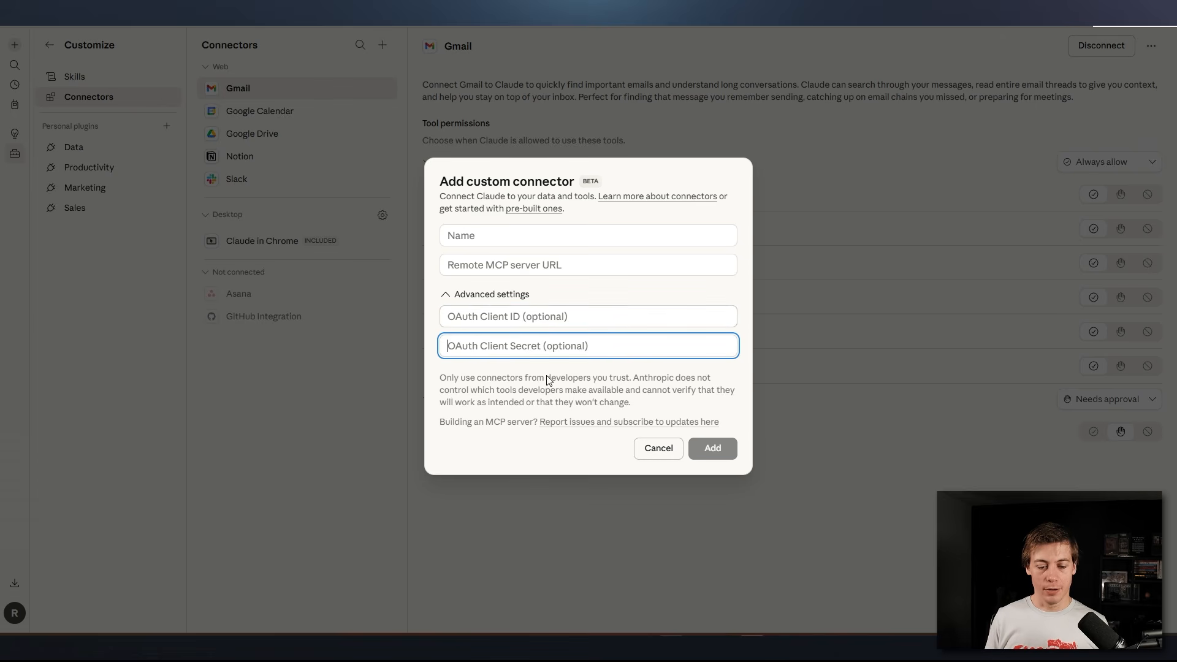
left_click(657, 448)
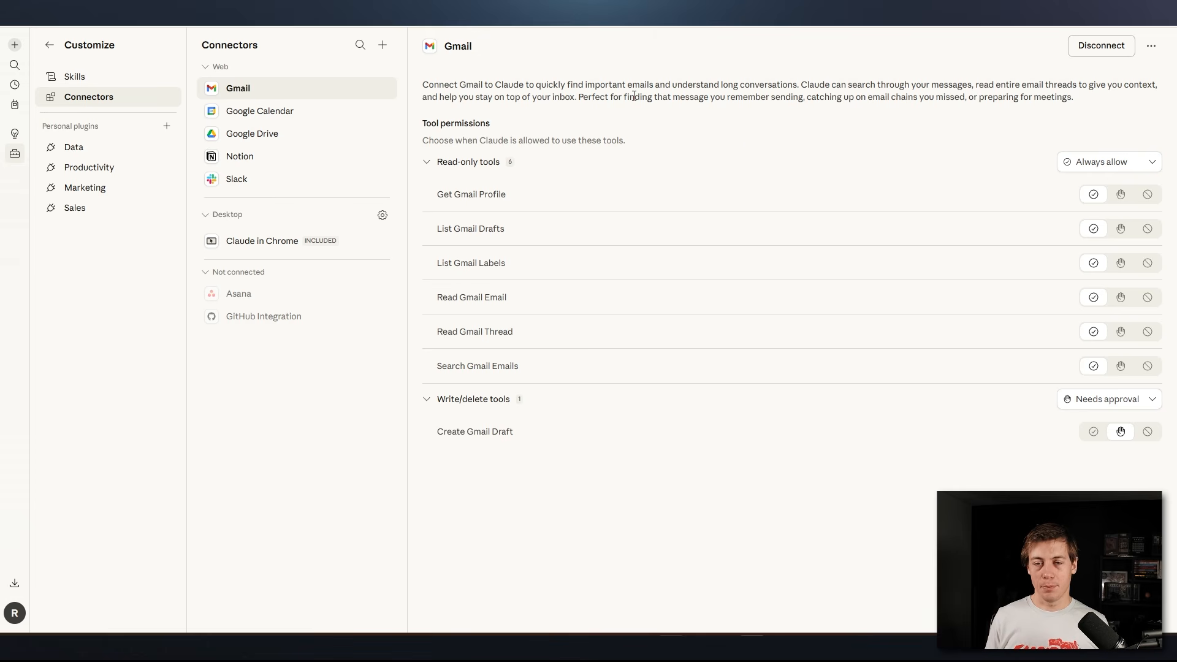
Start a new Cowork task and check which connectors are enabled for it.
left_click(19, 51)
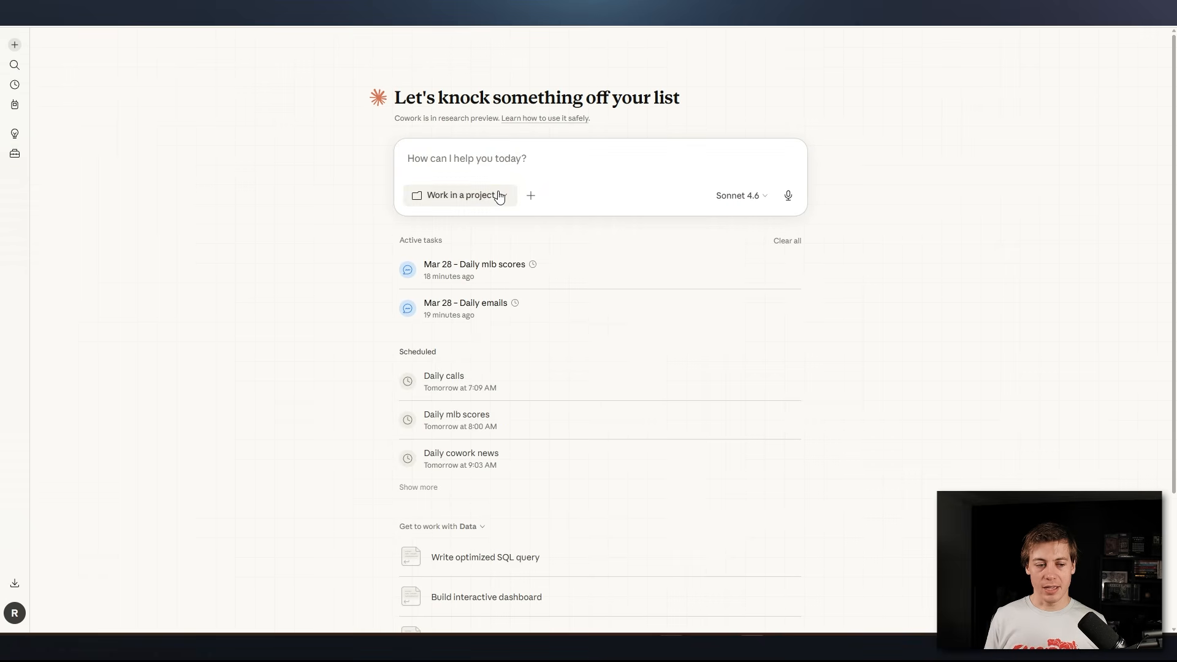
left_click(531, 195)
mouse_move(555, 272)
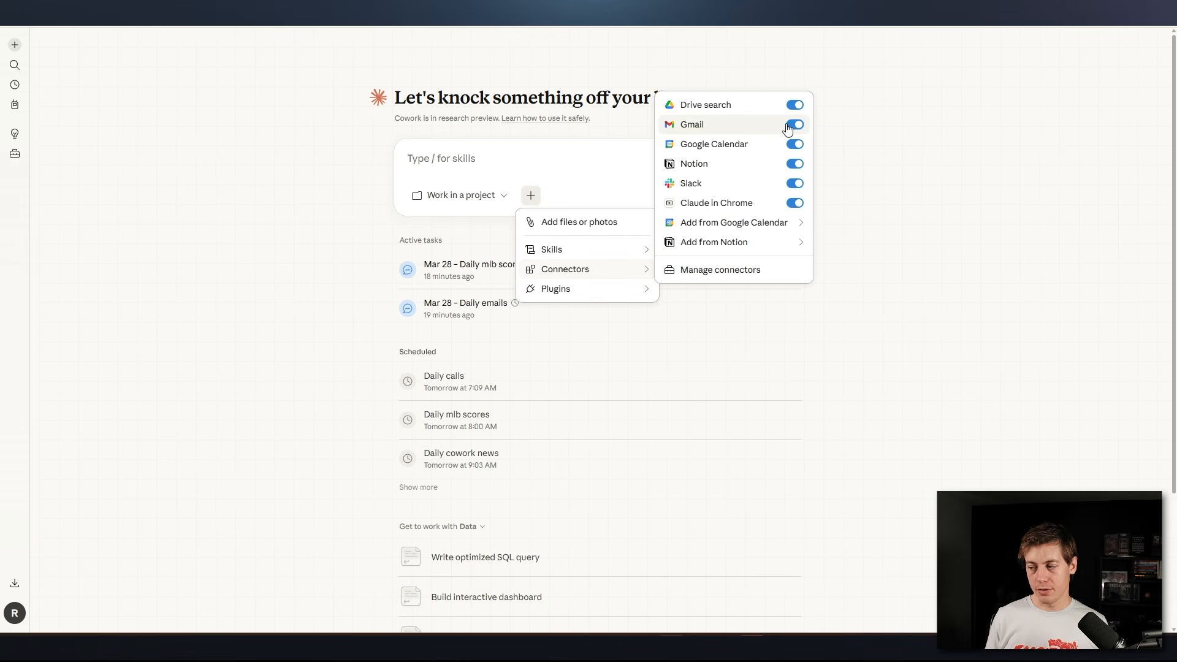
Ask Claude "Did I get a response to the email I sent to dataforseo on Friday", checking the enabled connectors before sending.
left_click(485, 160)
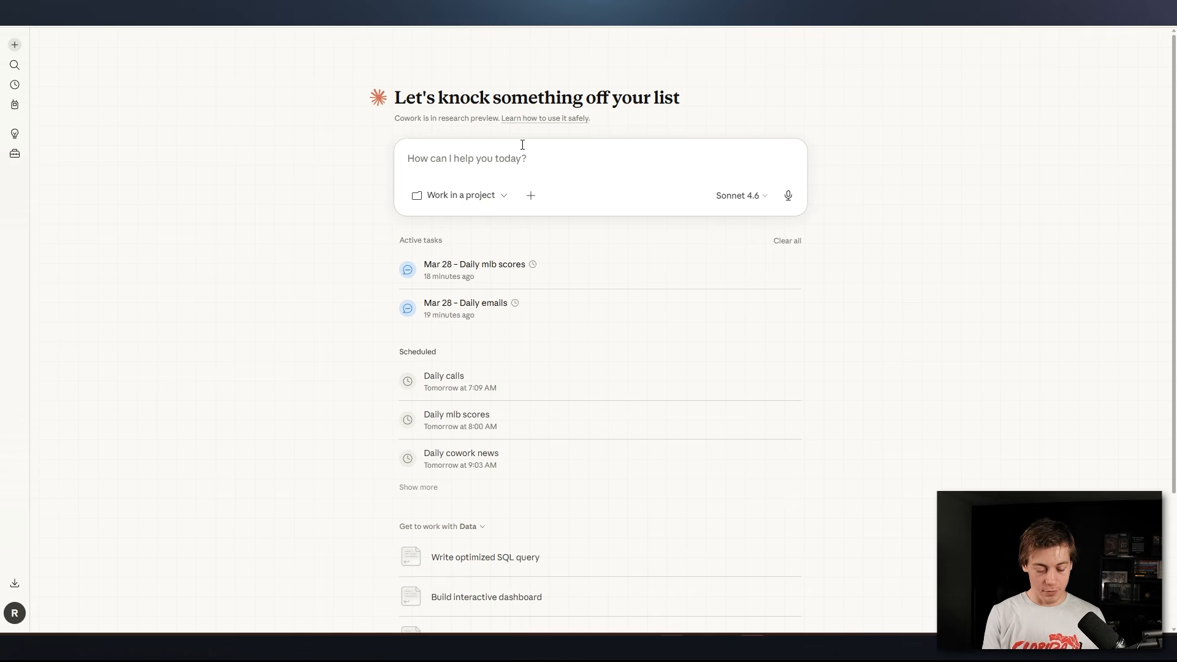
type("Did I get a response to")
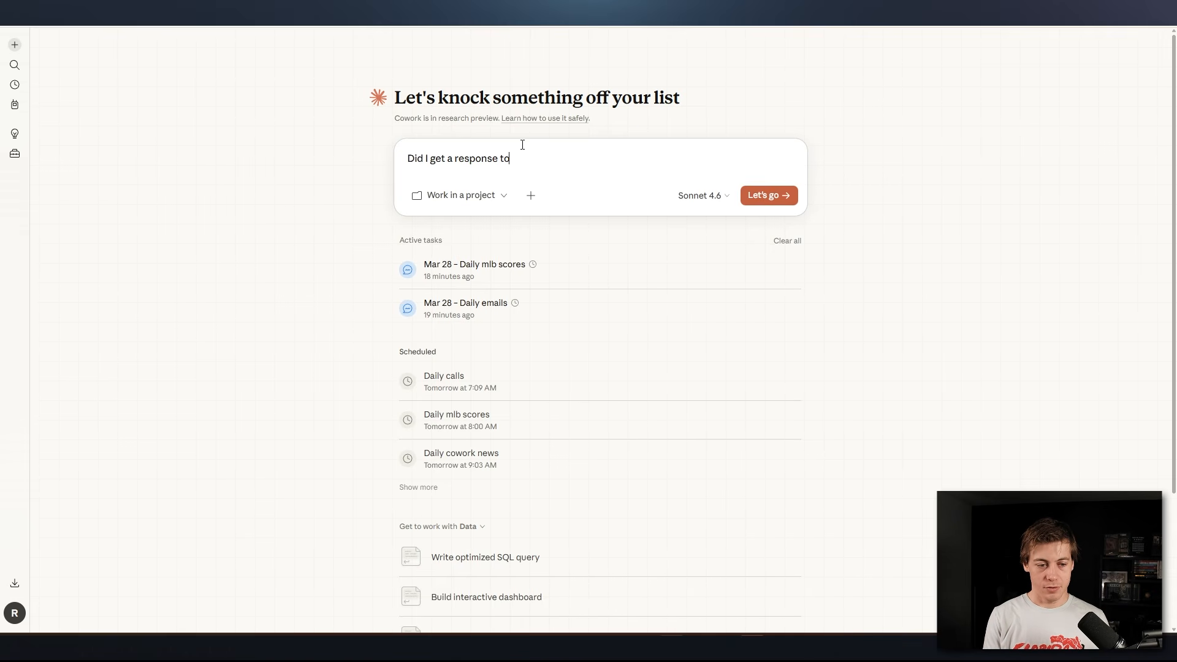
type(" the email I sent to datafor")
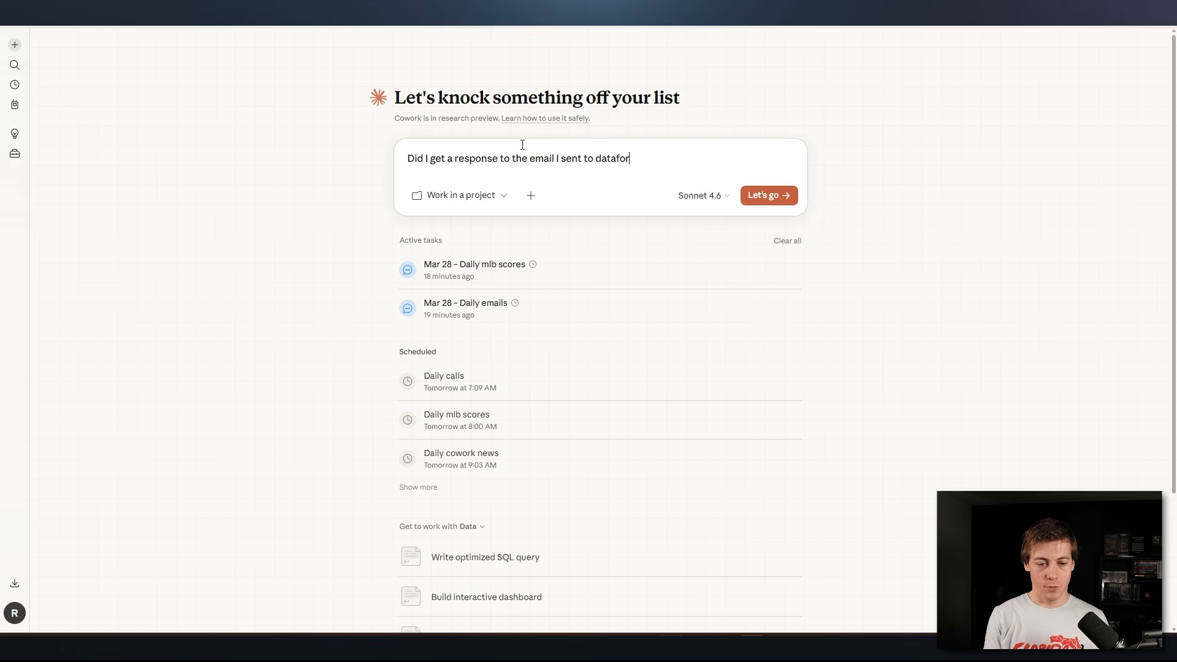
type(" on Friday")
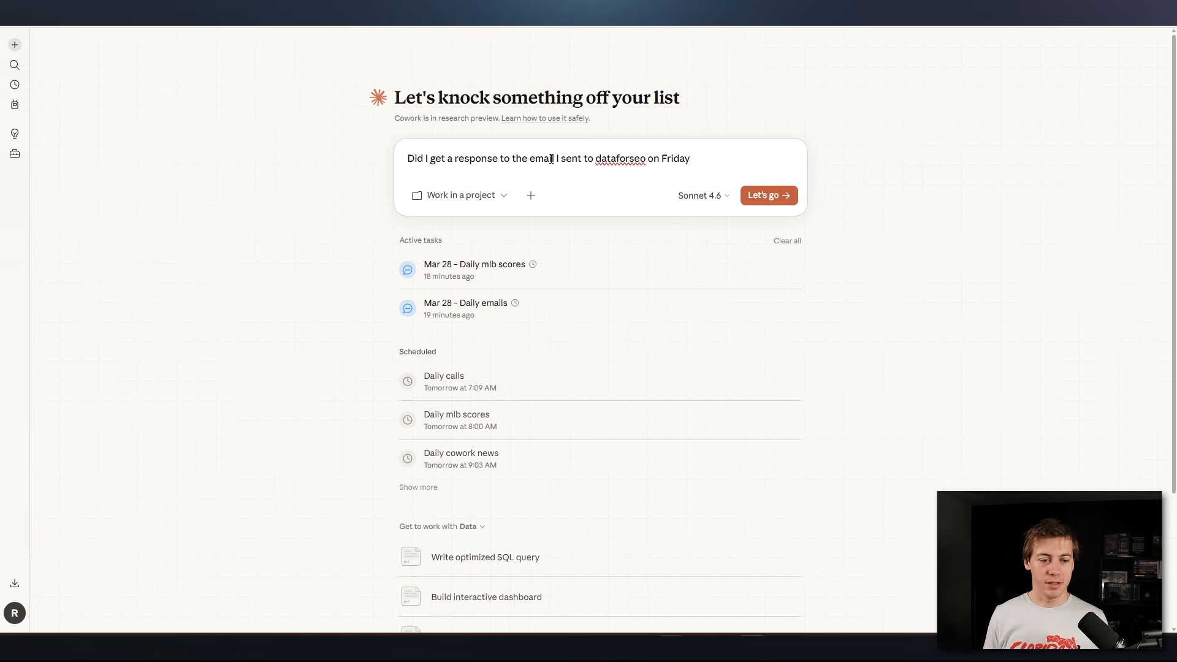
double_click(543, 159)
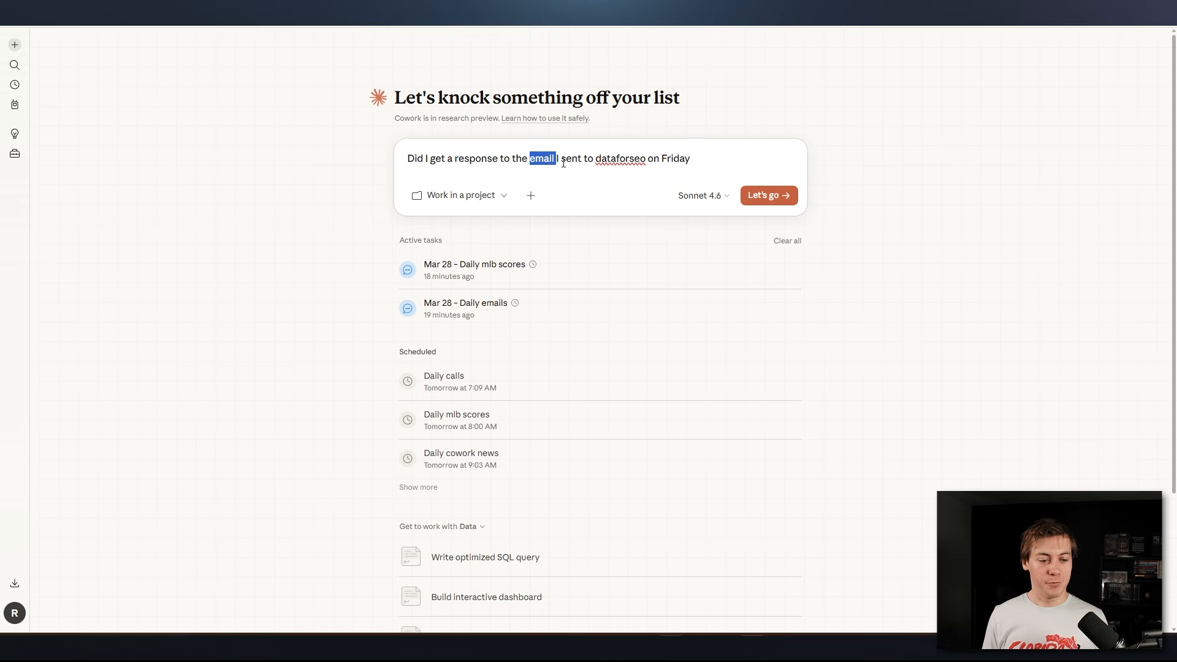
left_click(531, 195)
mouse_move(563, 274)
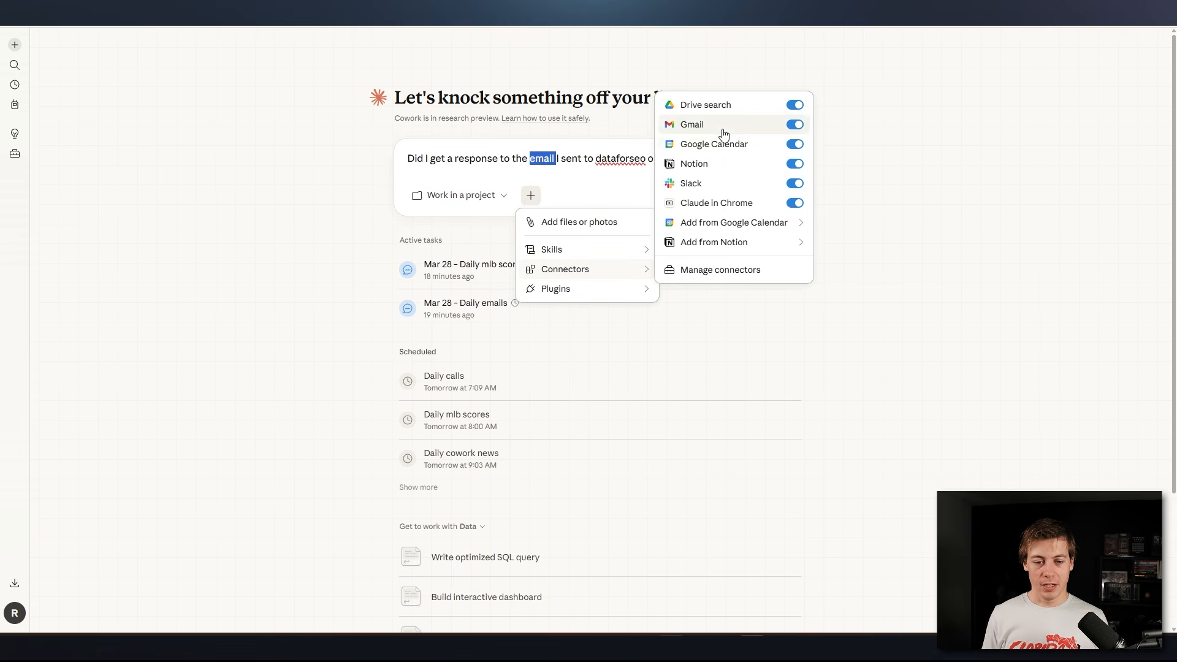
left_click(555, 160)
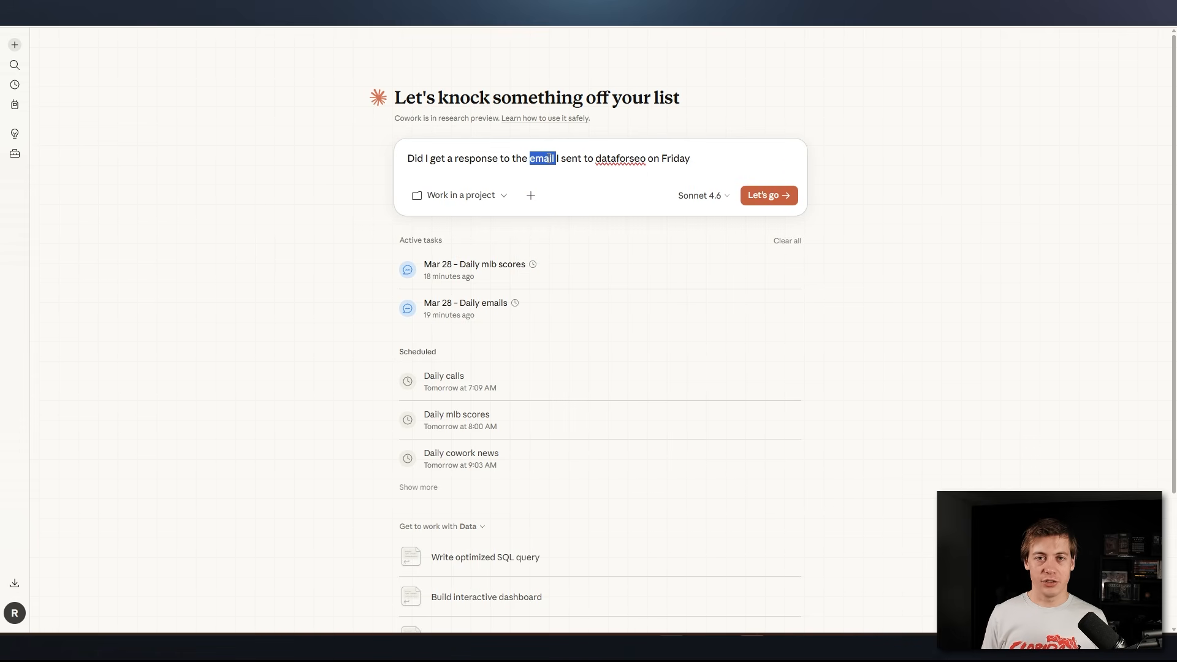
left_click(541, 165)
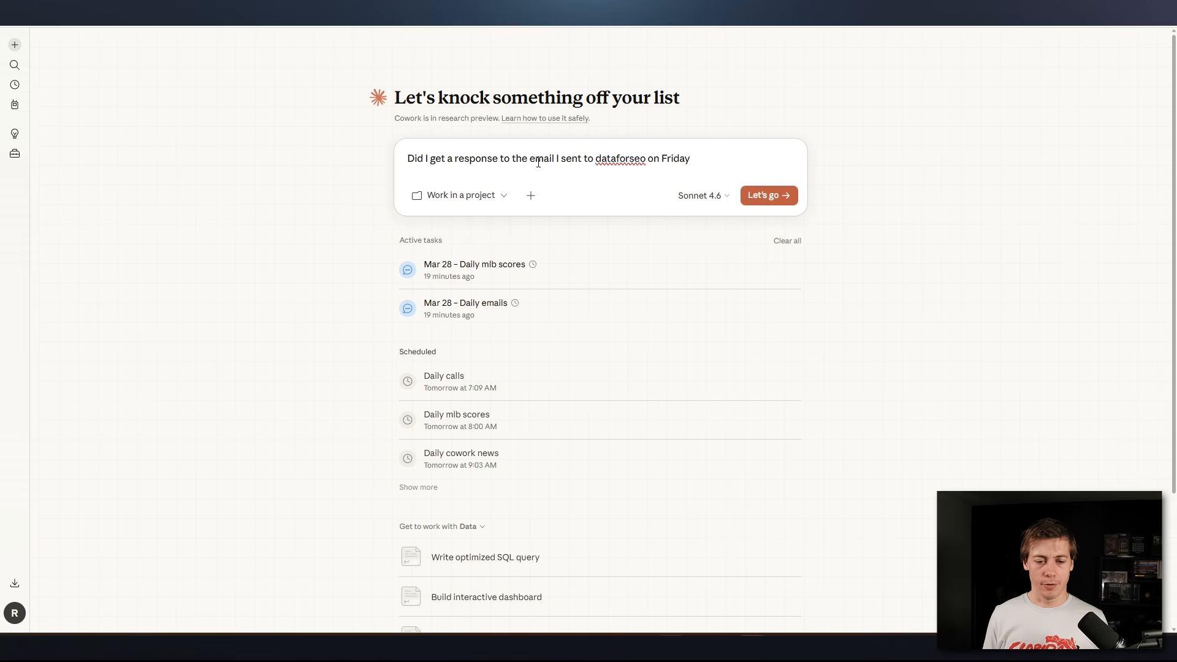
left_click(766, 195)
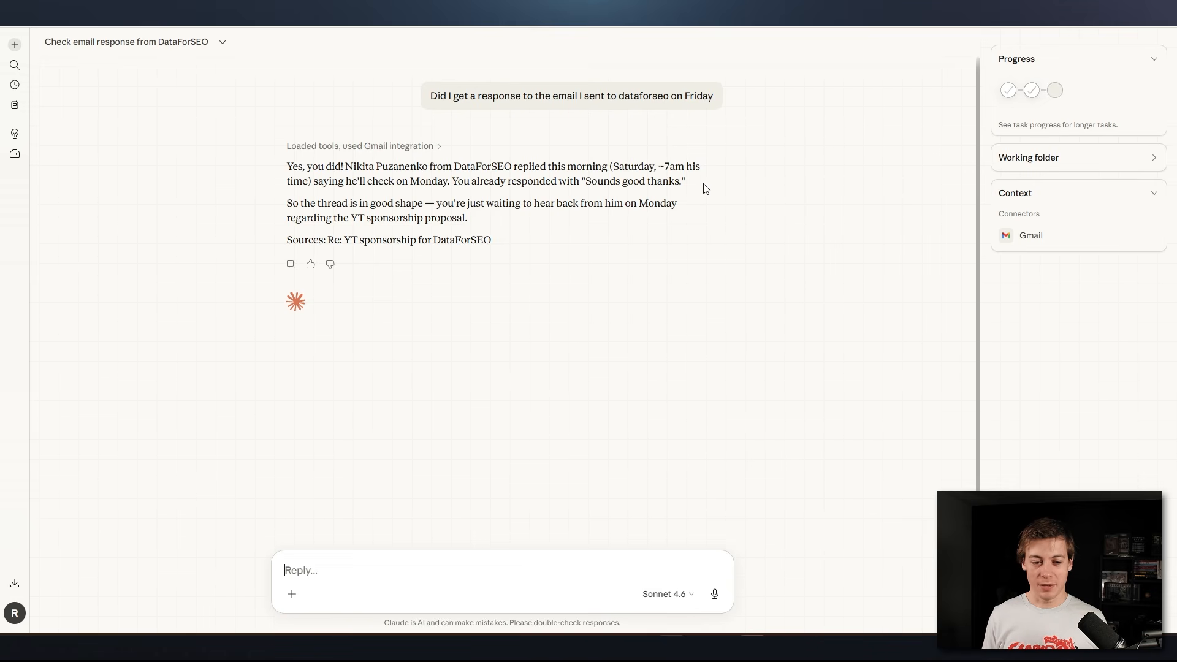
Read Claude's answer about the DataForSEO email thread, including the sponsorship summary and the cited source.
left_click_drag(704, 185, 565, 182)
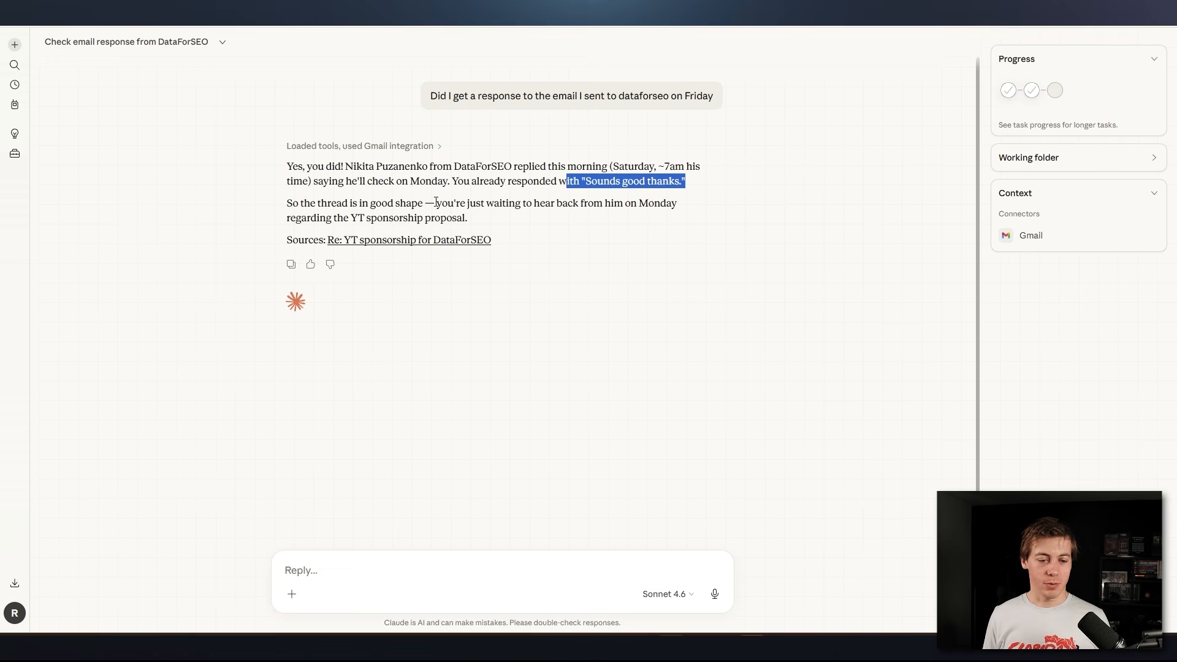
left_click_drag(467, 218, 359, 217)
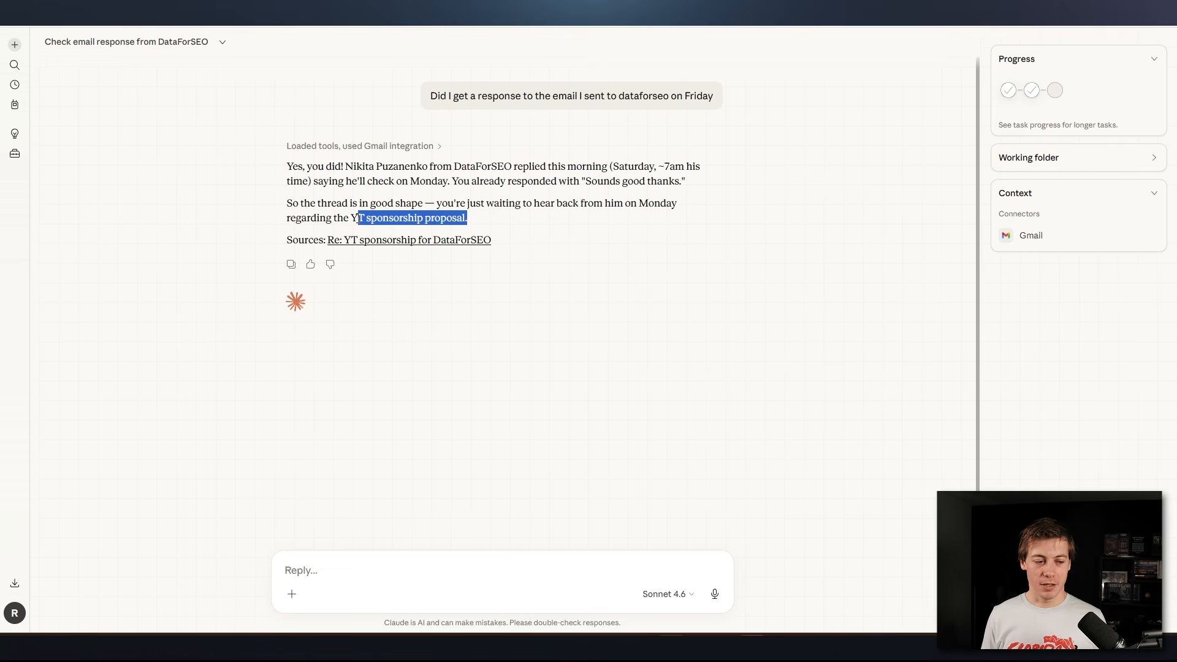
left_click_drag(521, 243, 284, 254)
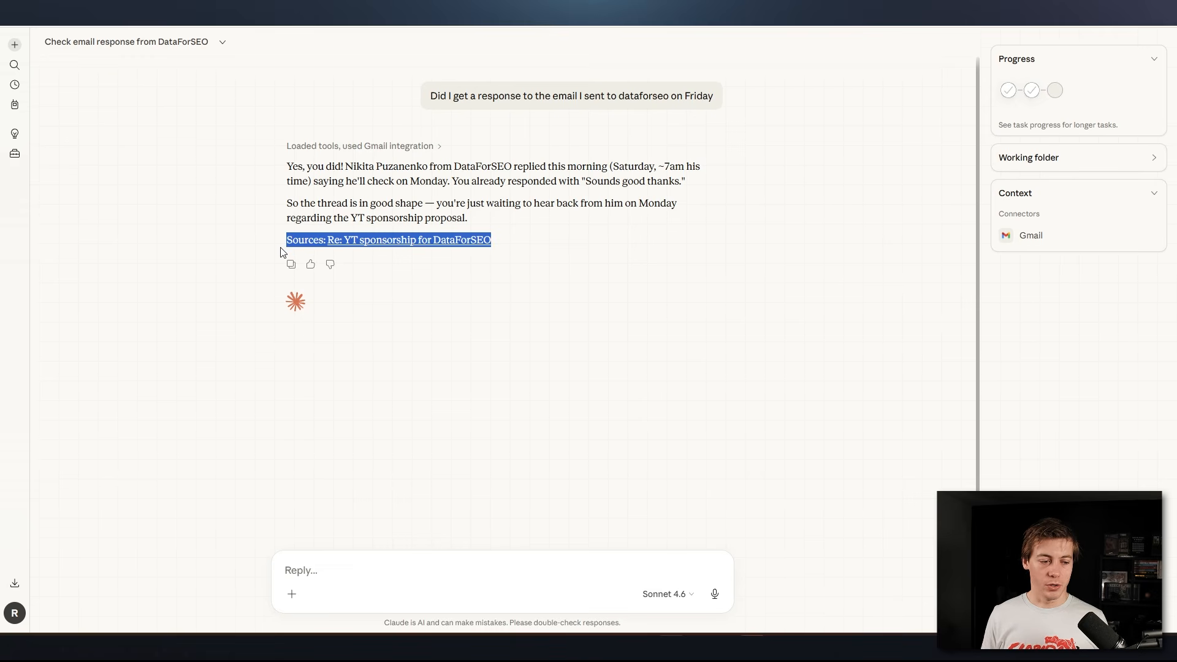
left_click(442, 277)
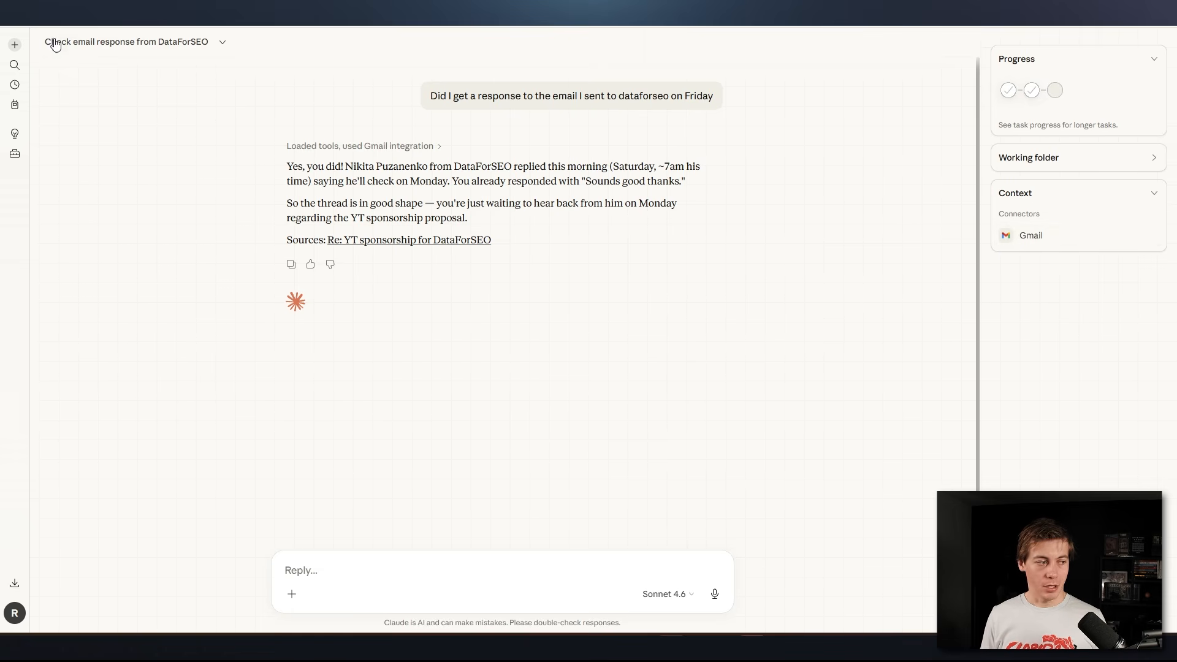
Return to the connector settings and disconnect the Google Calendar connector, confirming the disconnection.
left_click(19, 155)
left_click(111, 98)
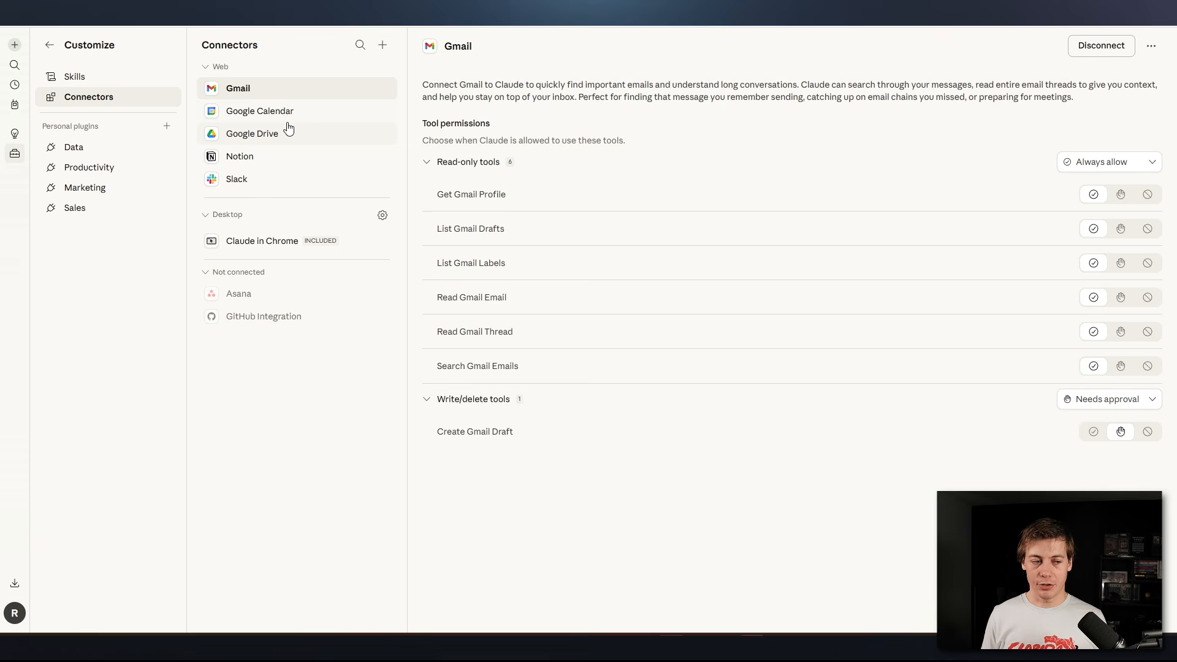
left_click(297, 114)
left_click(1102, 46)
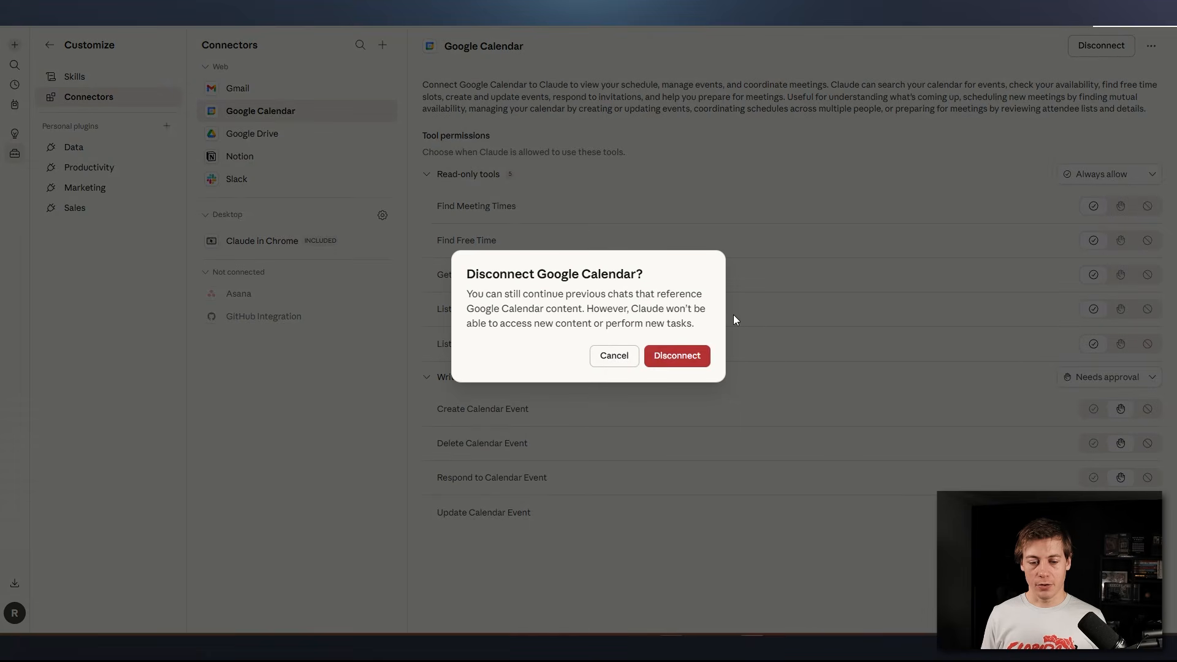
left_click(697, 361)
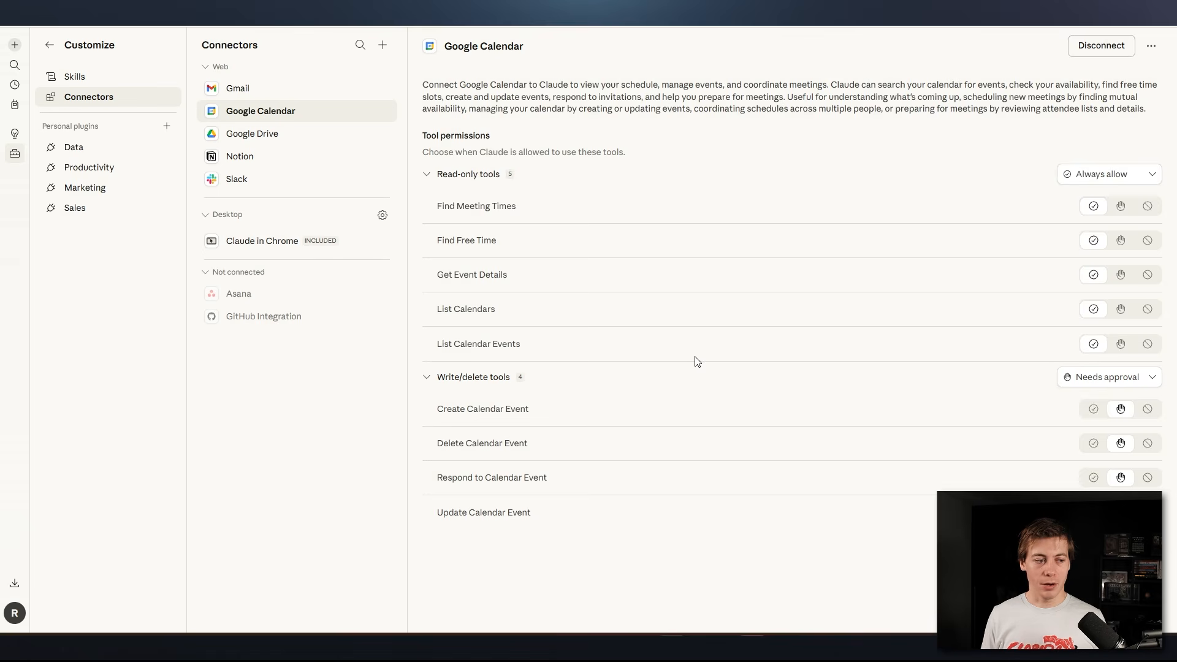
Reconnect Google Calendar from the connector directory, authorize access with the existing Google account, and return to the Claude app.
left_click(383, 46)
left_click(380, 71)
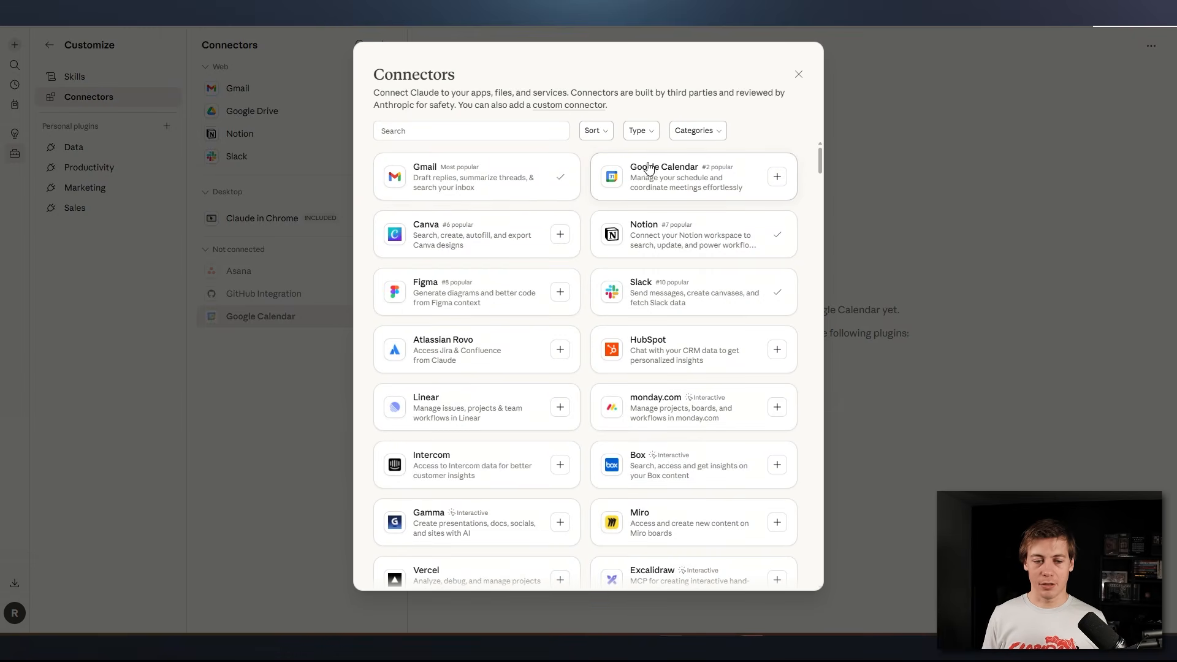
left_click(777, 178)
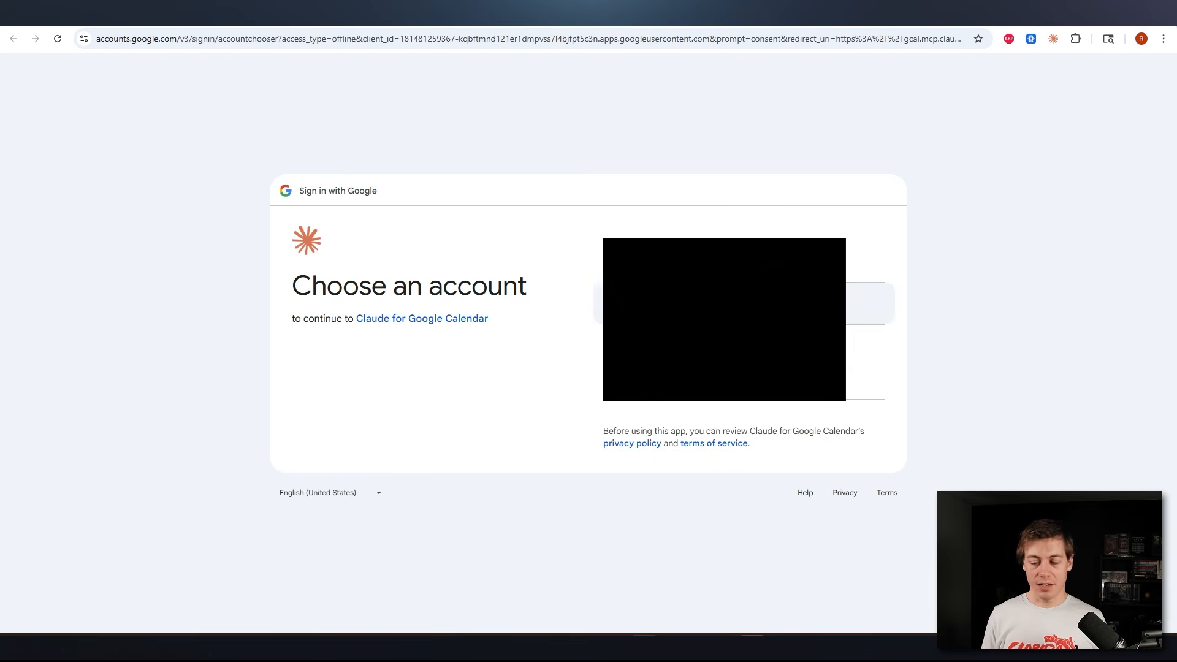
left_click(678, 304)
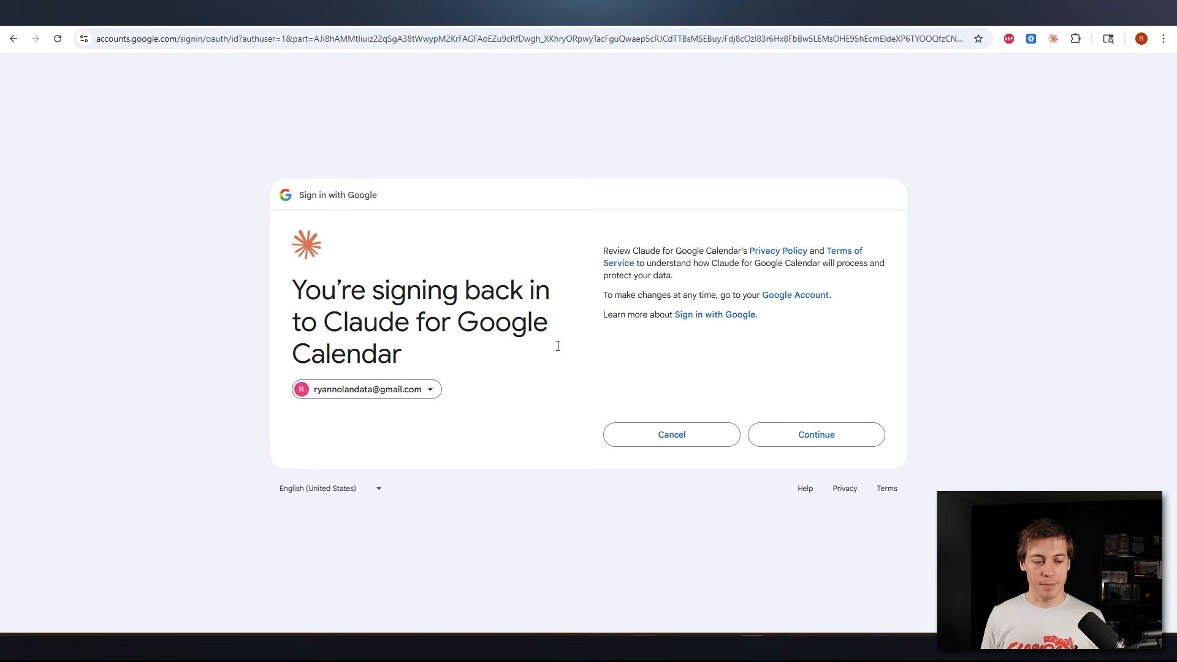
left_click(827, 436)
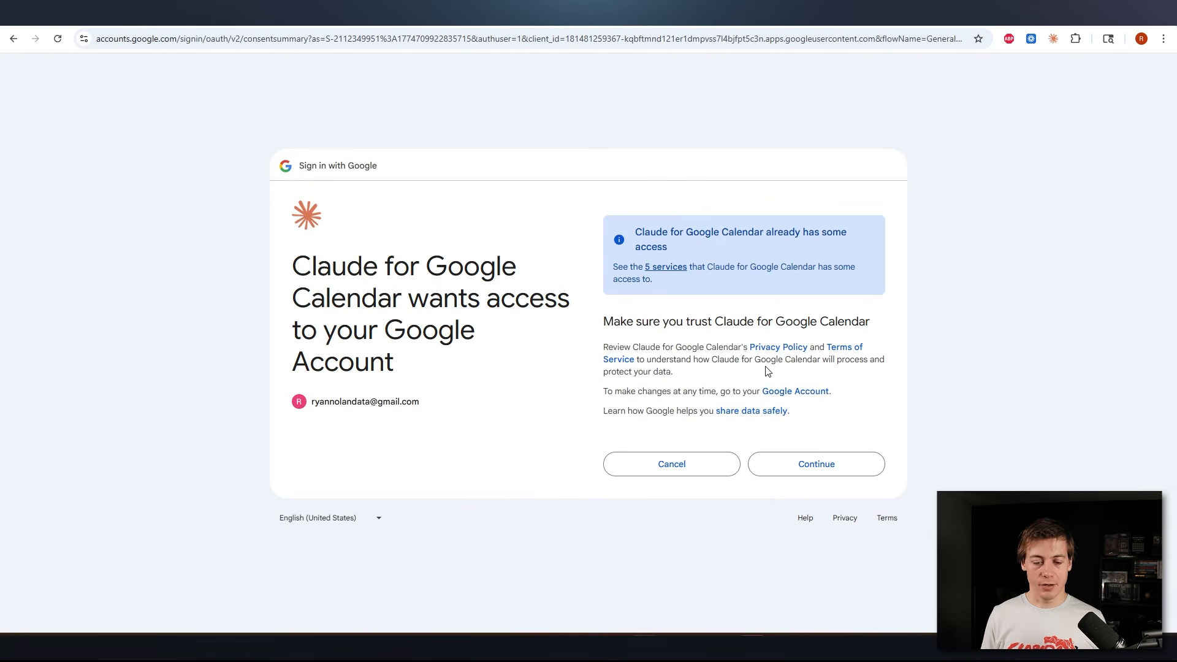
left_click(854, 466)
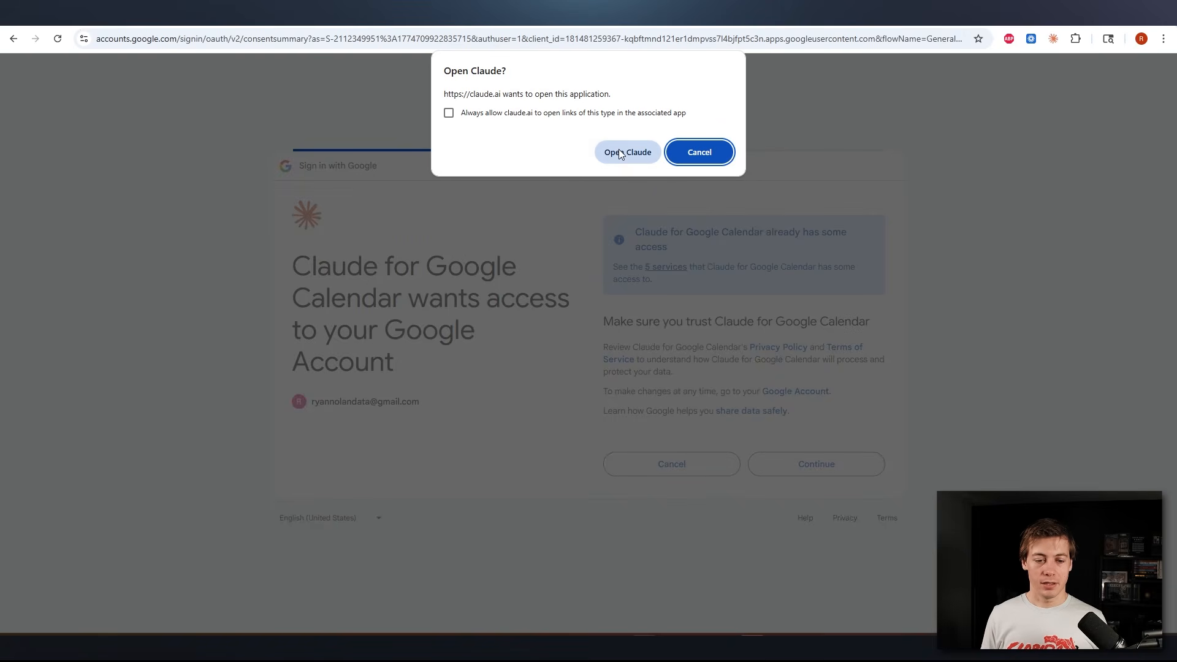
left_click(626, 147)
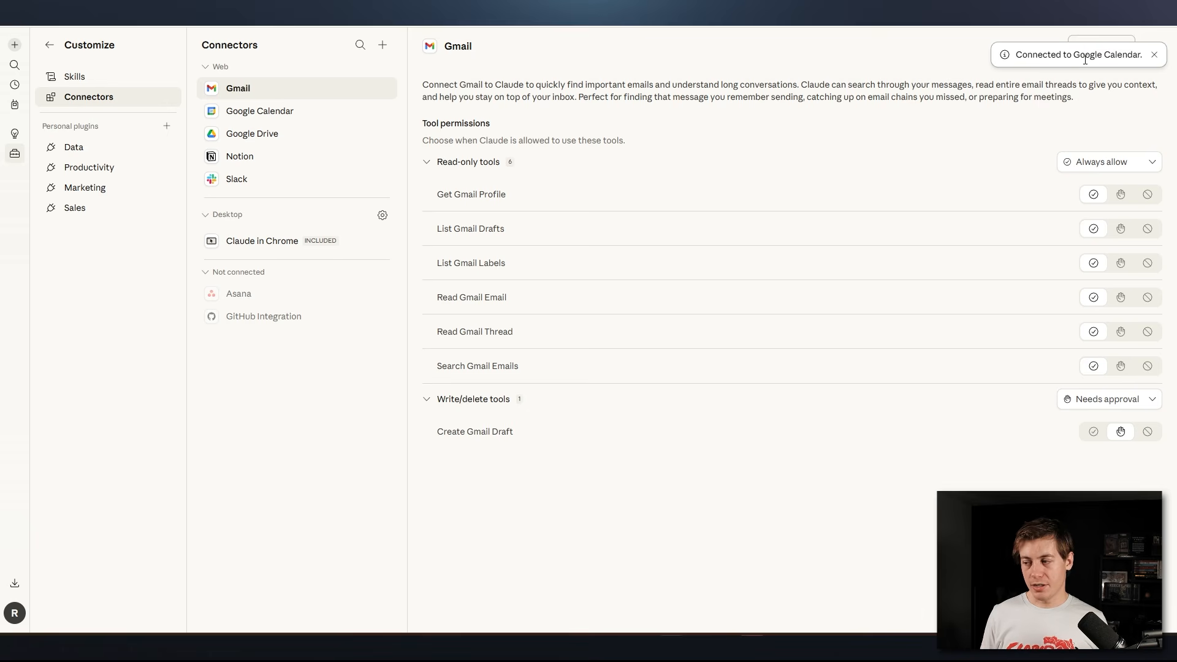